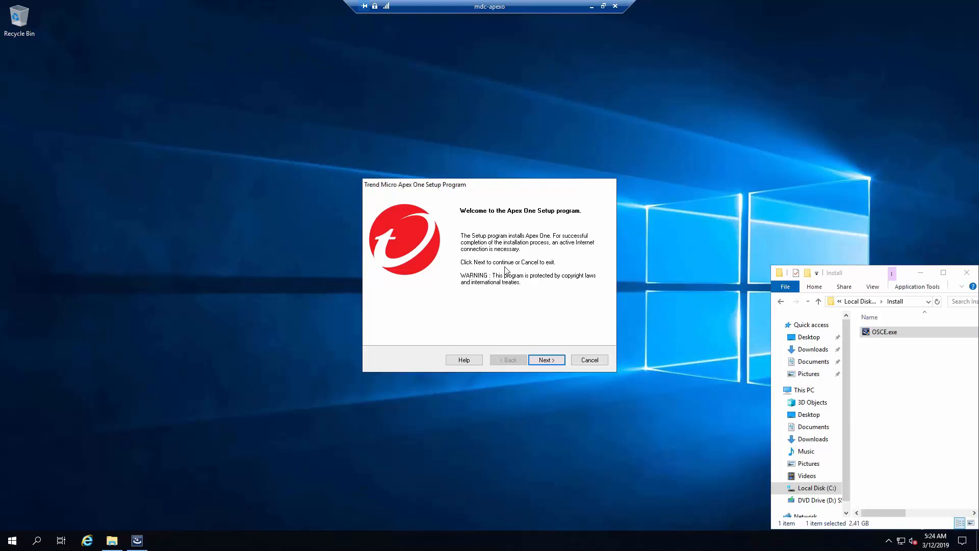
# Run OSCE.exe from the Install folder as administrator and bring up the Setup welcome screen.
pyautogui.rightClick(898, 331)
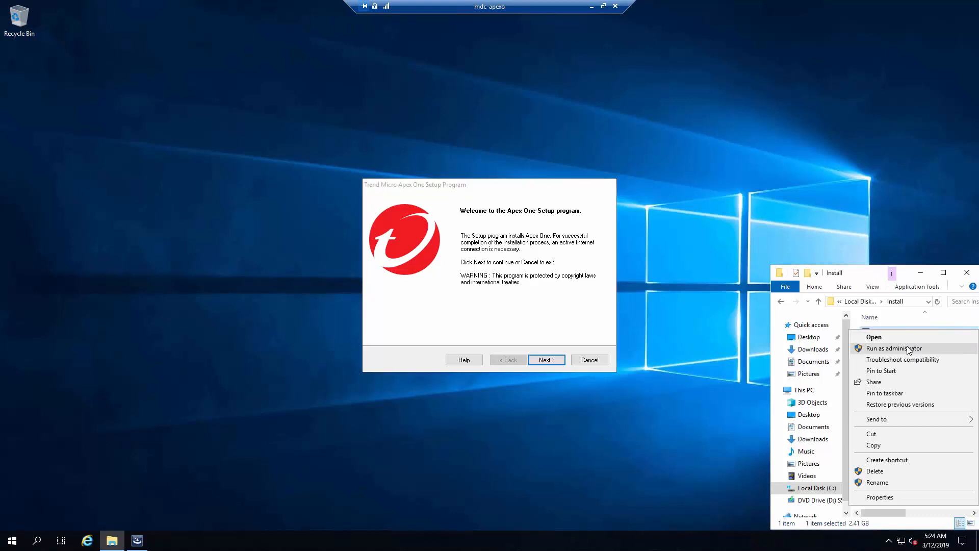
pyautogui.click(545, 294)
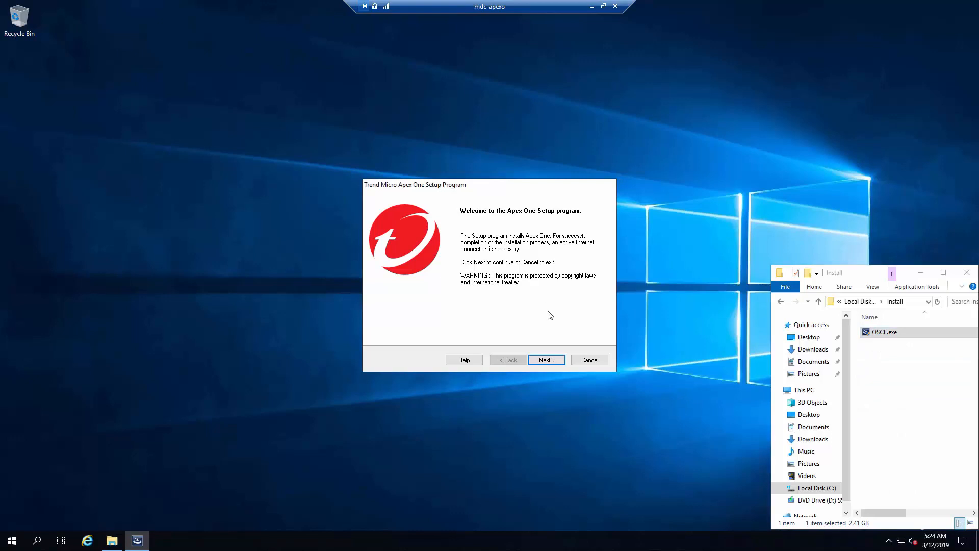
# Get past the welcome page and accept the license agreement terms.
pyautogui.click(558, 363)
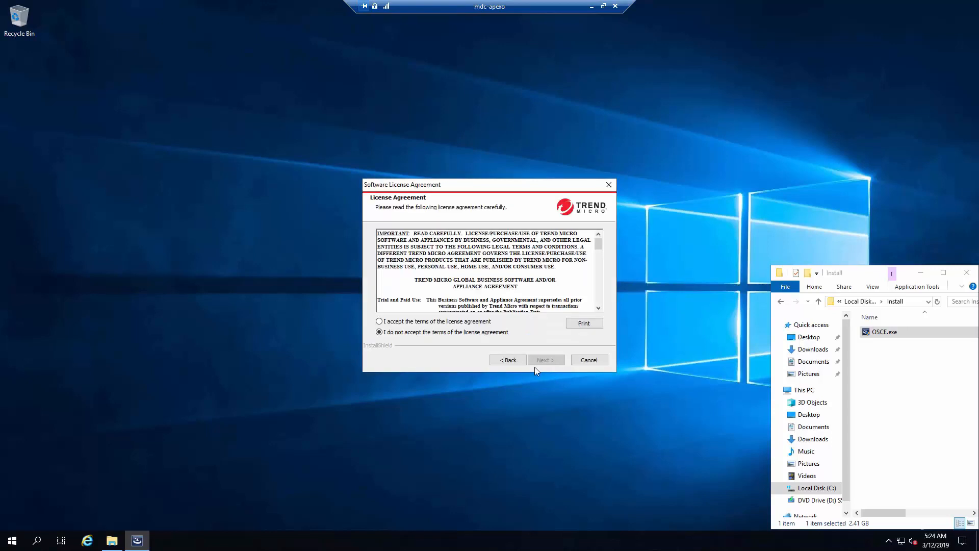
pyautogui.click(418, 322)
pyautogui.moveTo(413, 233); pyautogui.dragTo(462, 240)
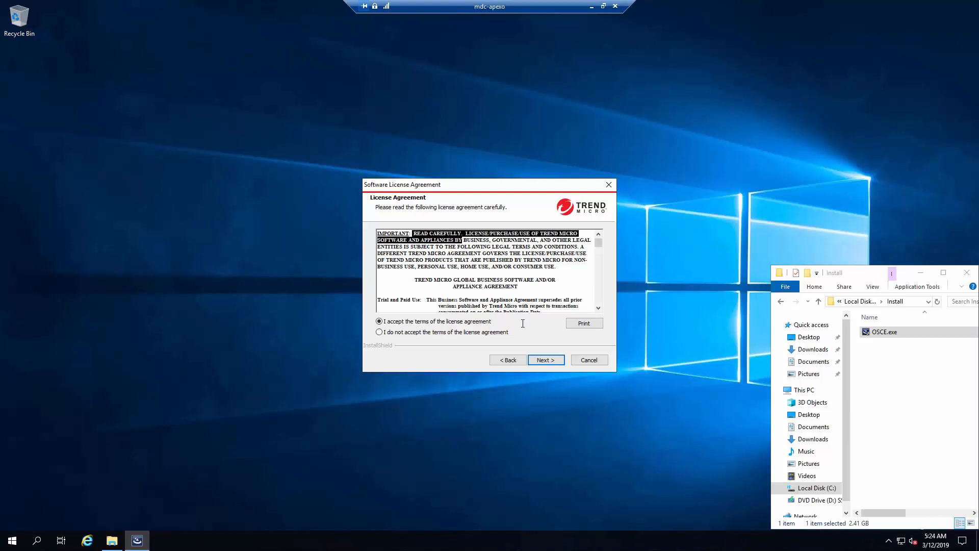
pyautogui.click(543, 360)
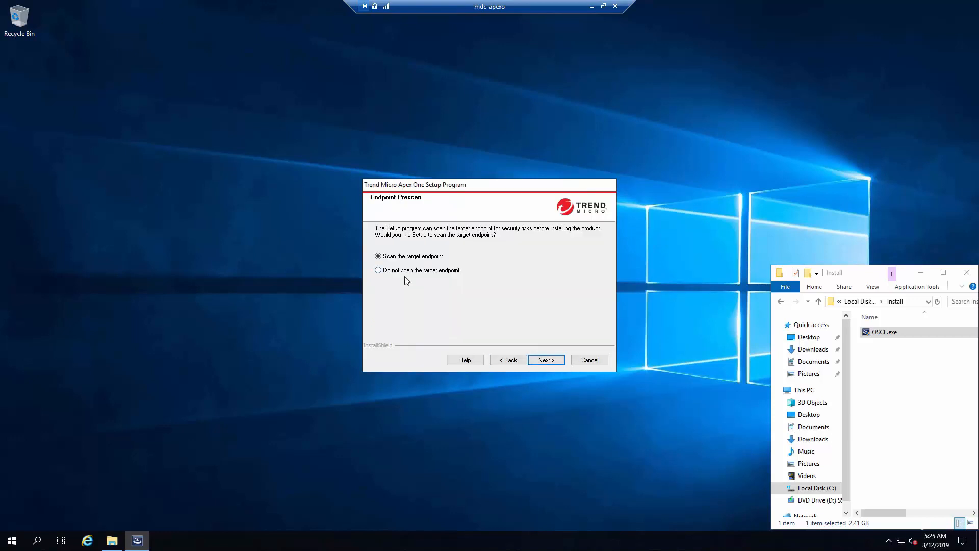
# Choose not to scan the target endpoint, then continue past Proxy Server and Product Activation.
pyautogui.click(405, 274)
pyautogui.click(545, 360)
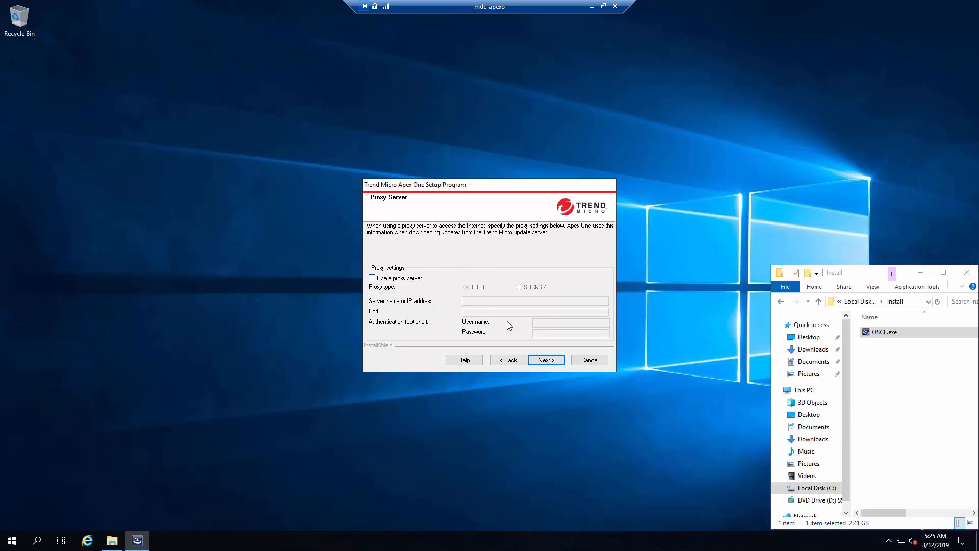
pyautogui.click(545, 358)
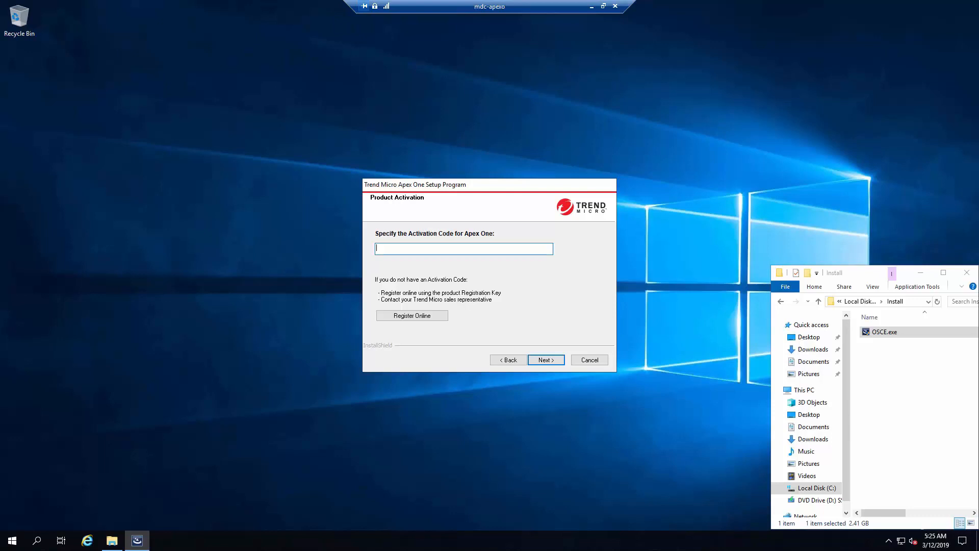
pyautogui.press('Return')
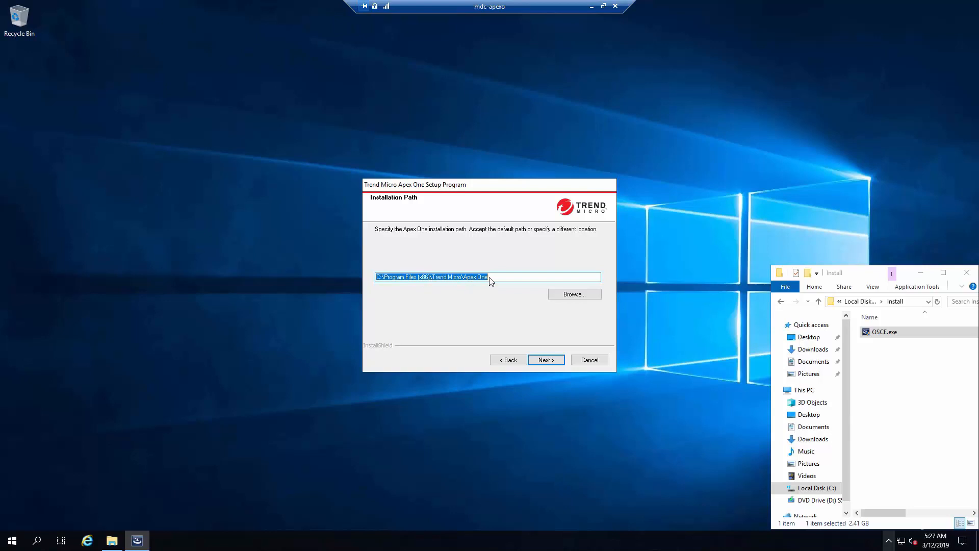
# Keep the default installation path and identify the server by FQDN rather than IP address.
pyautogui.click(535, 360)
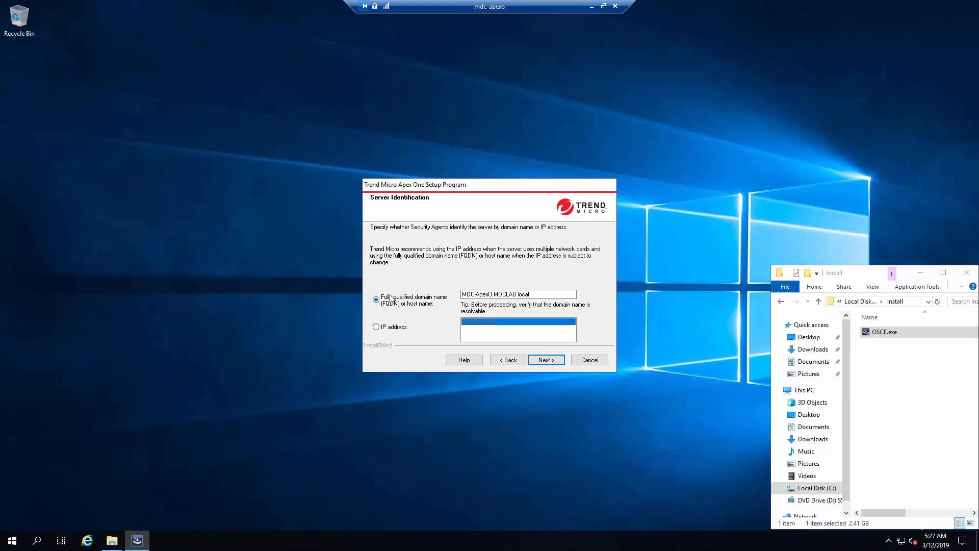
pyautogui.click(394, 330)
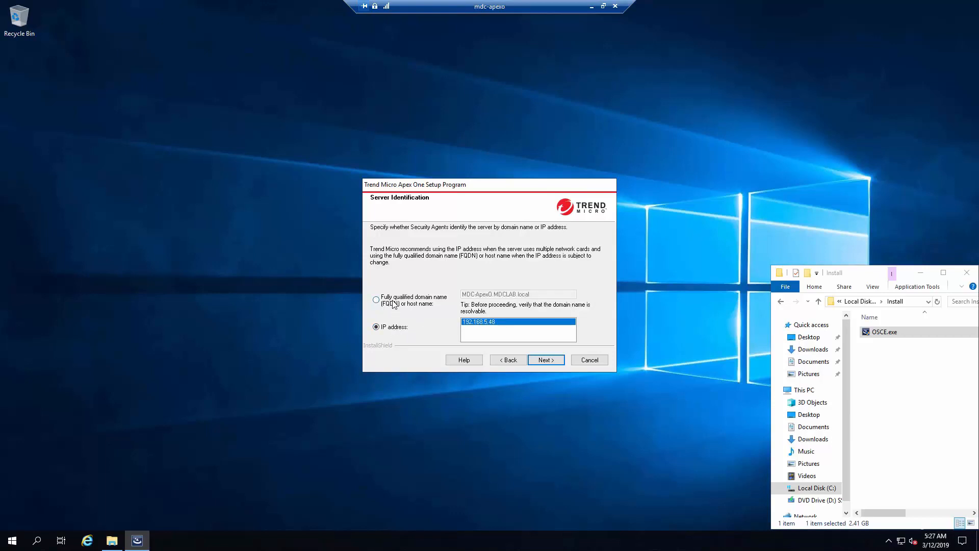
pyautogui.click(393, 304)
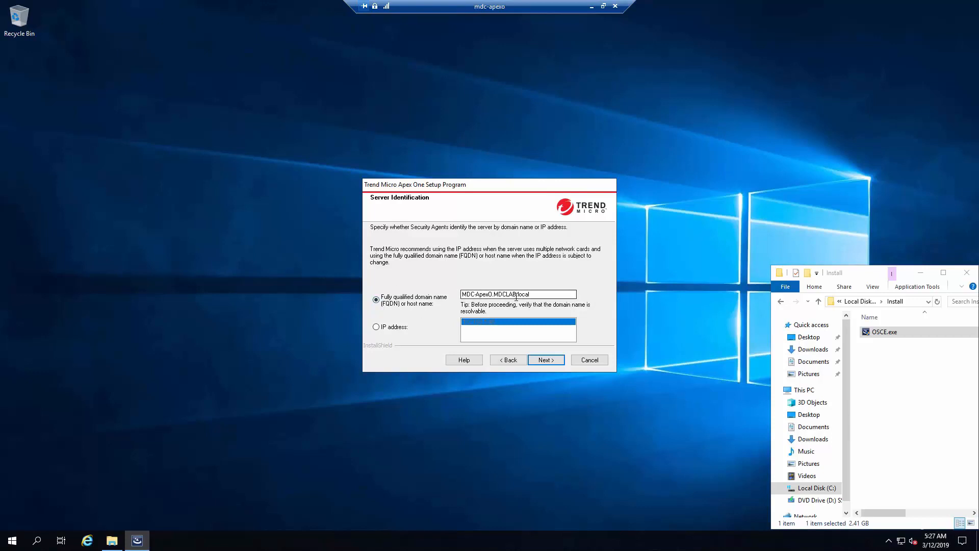
pyautogui.click(545, 360)
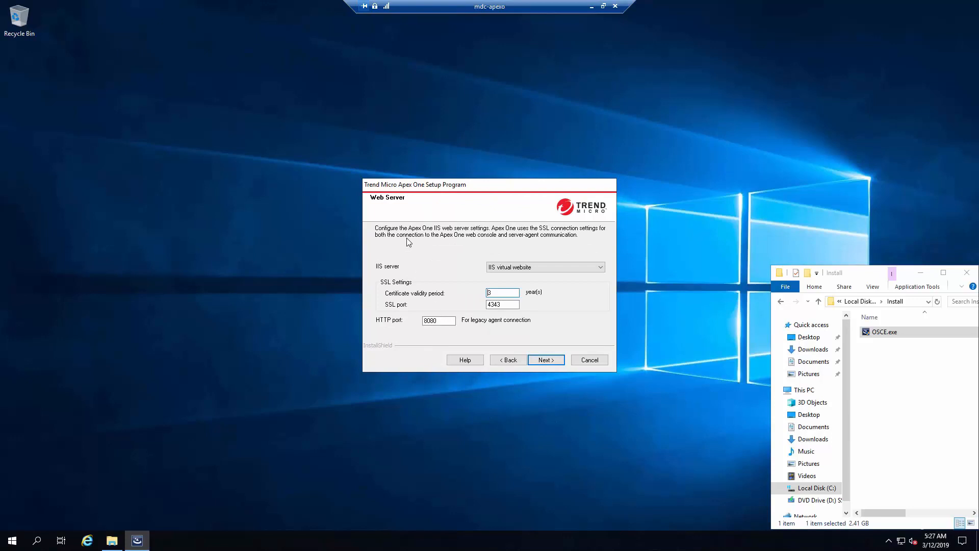
# Use the IIS virtual website with SSL port 4343 and HTTP port 8080.
pyautogui.click(523, 270)
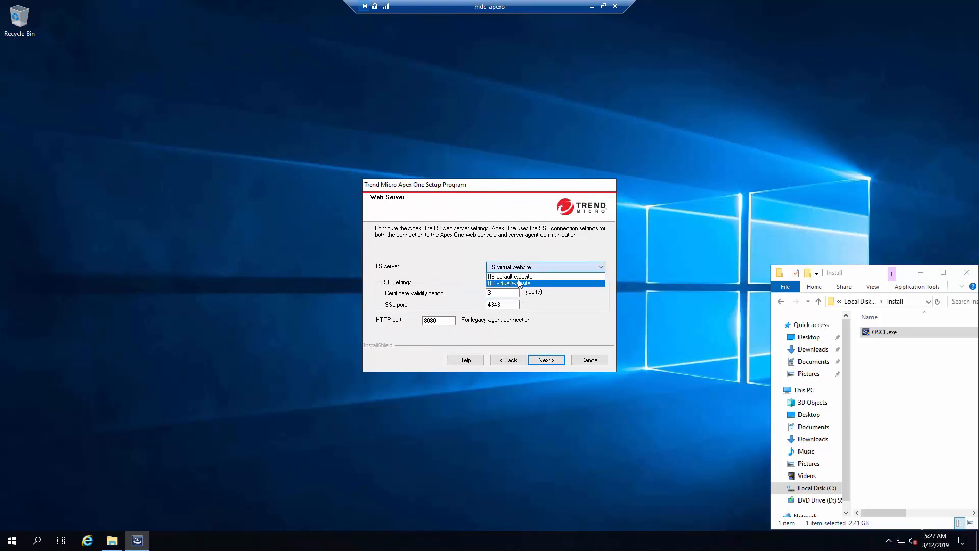
pyautogui.click(516, 277)
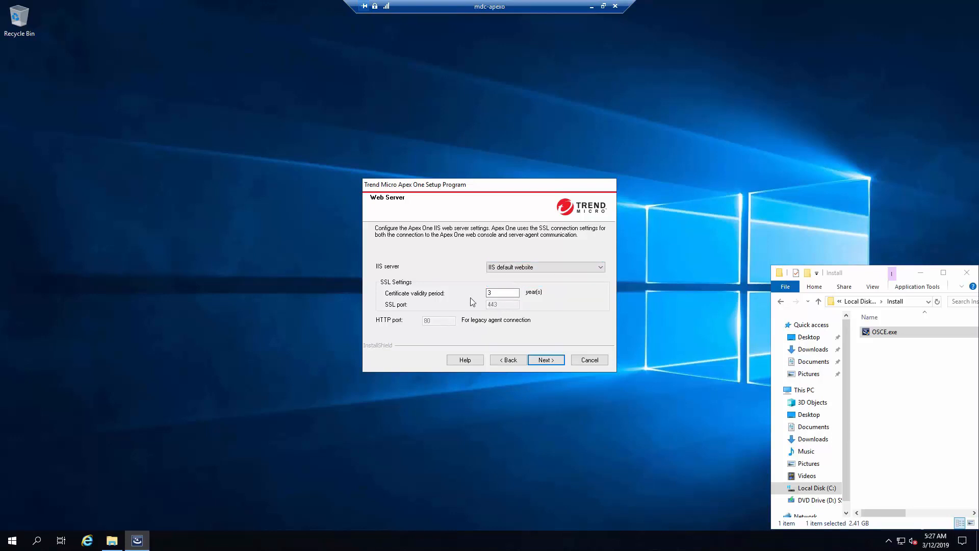
pyautogui.click(512, 270)
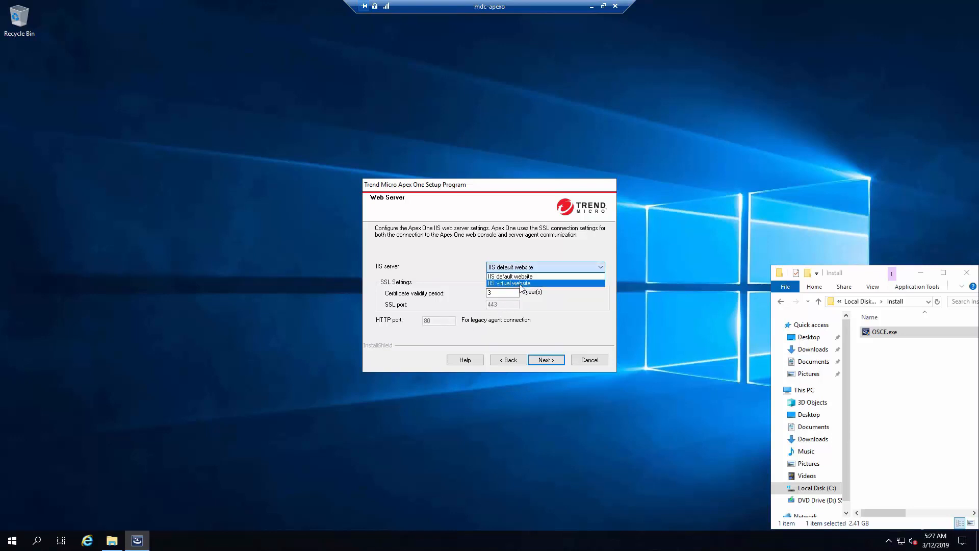
pyautogui.click(520, 283)
pyautogui.press('Tab')
pyautogui.press('Tab')
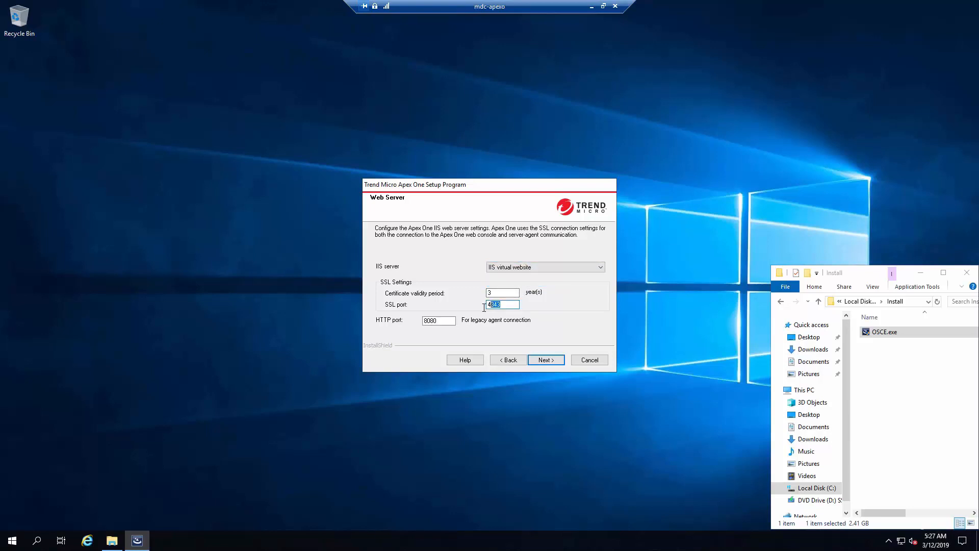
pyautogui.moveTo(439, 321); pyautogui.dragTo(416, 322)
pyautogui.click(502, 304)
pyautogui.click(445, 318)
pyautogui.doubleClick(442, 320)
pyautogui.click(544, 361)
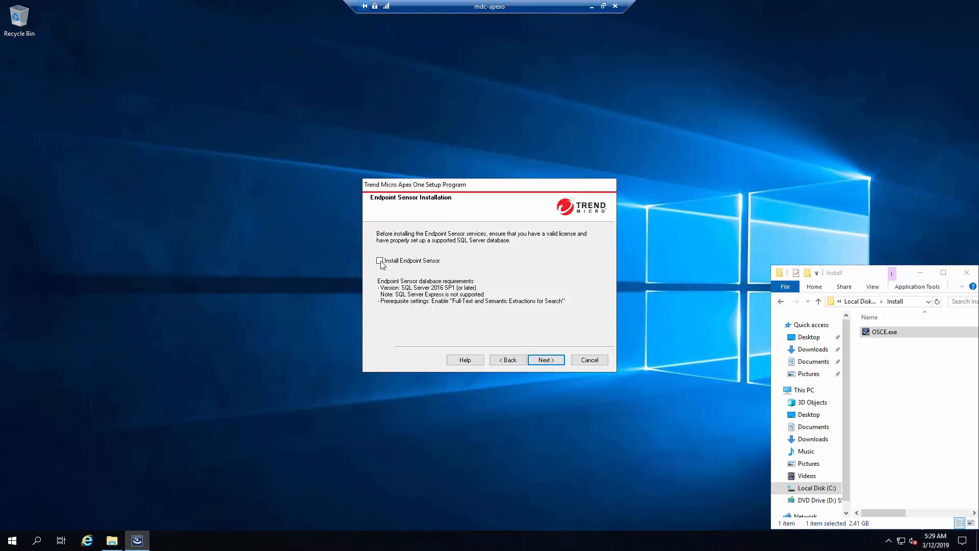
# Skip the Endpoint Sensor and enter SQL Server MDC-SQL\TRENDMICRO with its login credentials.
pyautogui.click(544, 360)
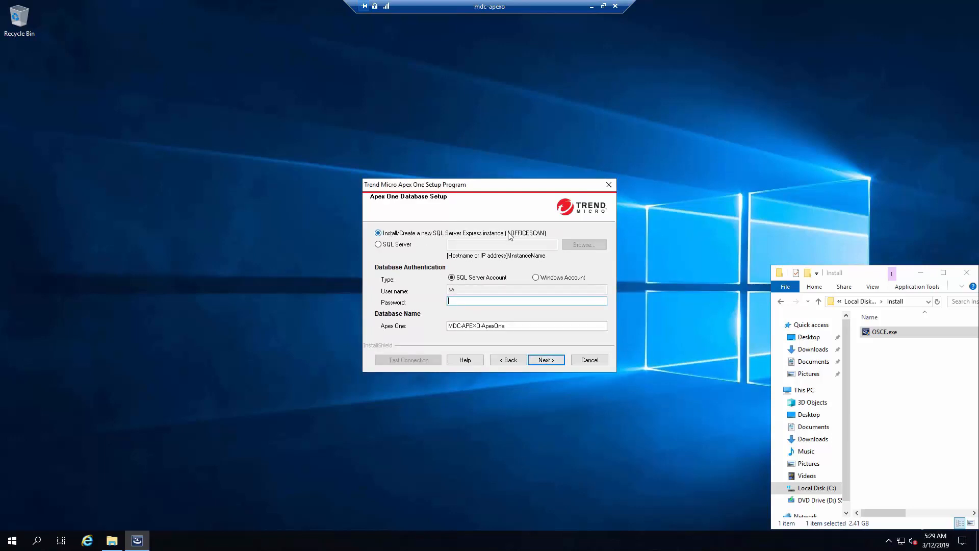
pyautogui.click(397, 244)
pyautogui.click(500, 245)
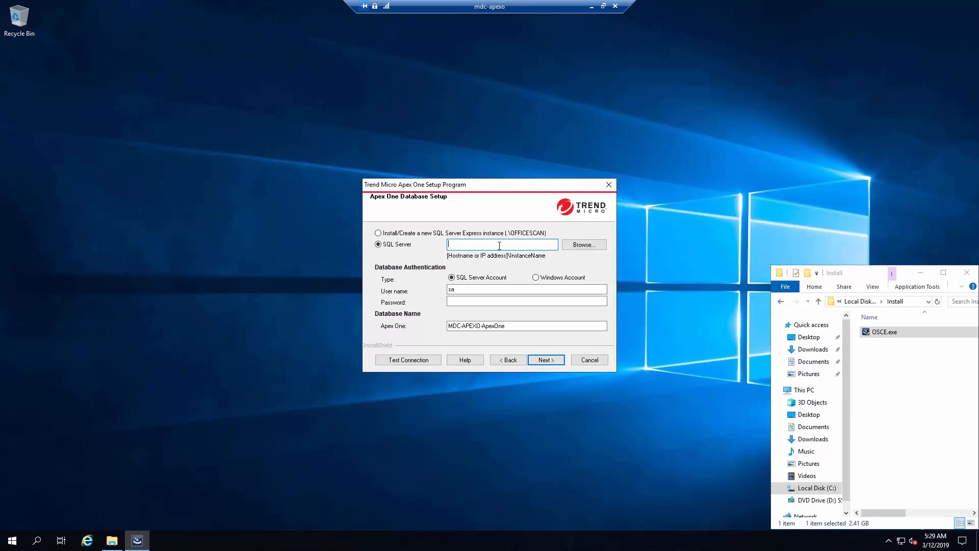
pyautogui.write('MDC-SQL\\TRENDMICRO')
pyautogui.press('Tab')
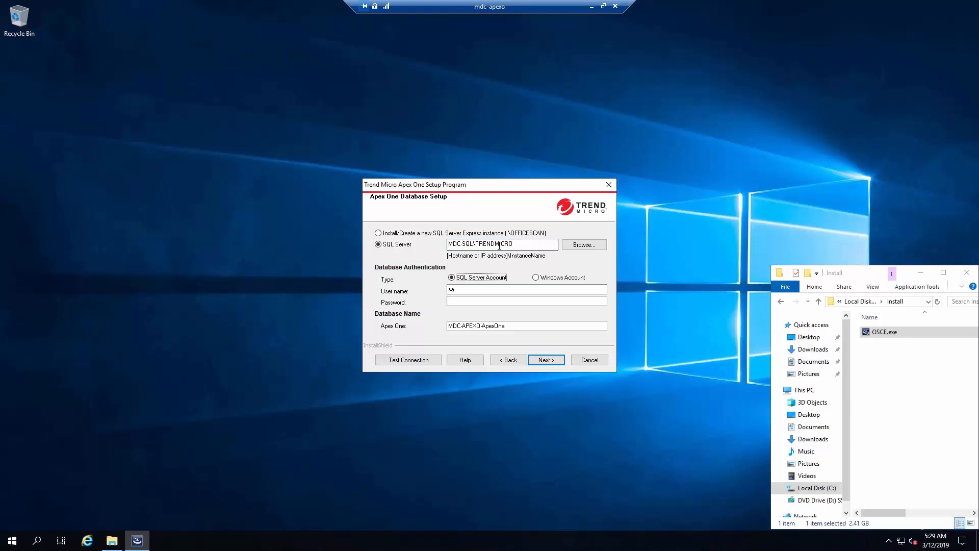
pyautogui.press('Tab')
pyautogui.press('Tab')
pyautogui.write('*')
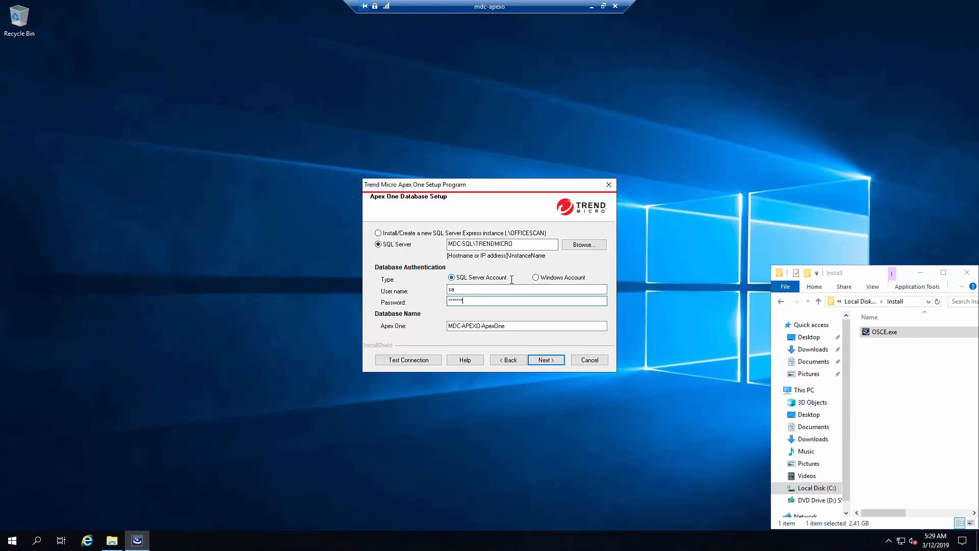
# Re-enter the database password, test the SQL connection successfully, and continue.
pyautogui.click(500, 279)
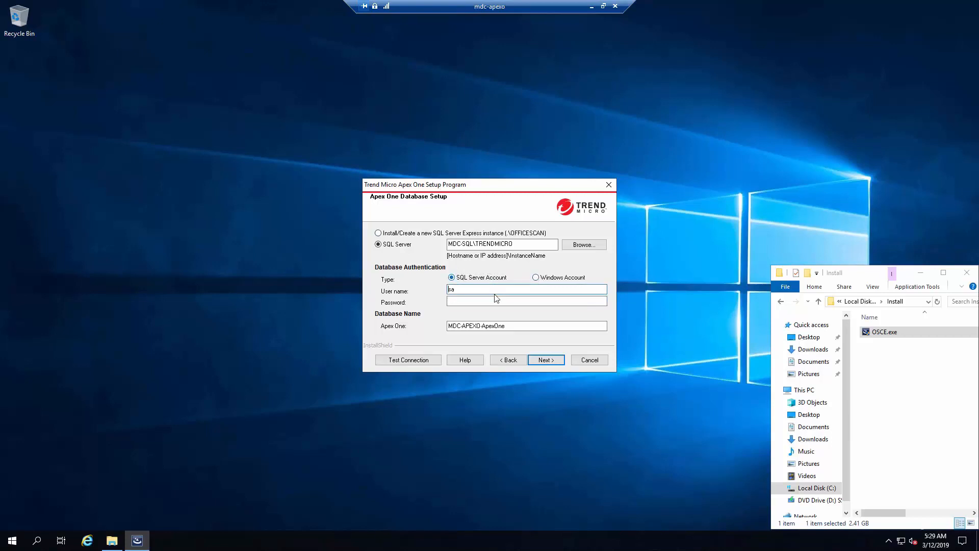
pyautogui.click(483, 302)
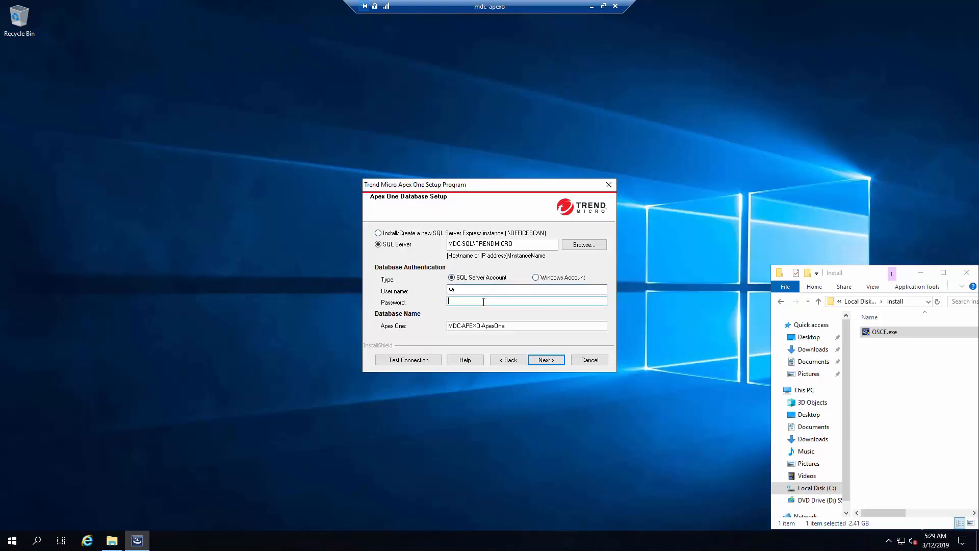
pyautogui.write('*******')
pyautogui.click(419, 361)
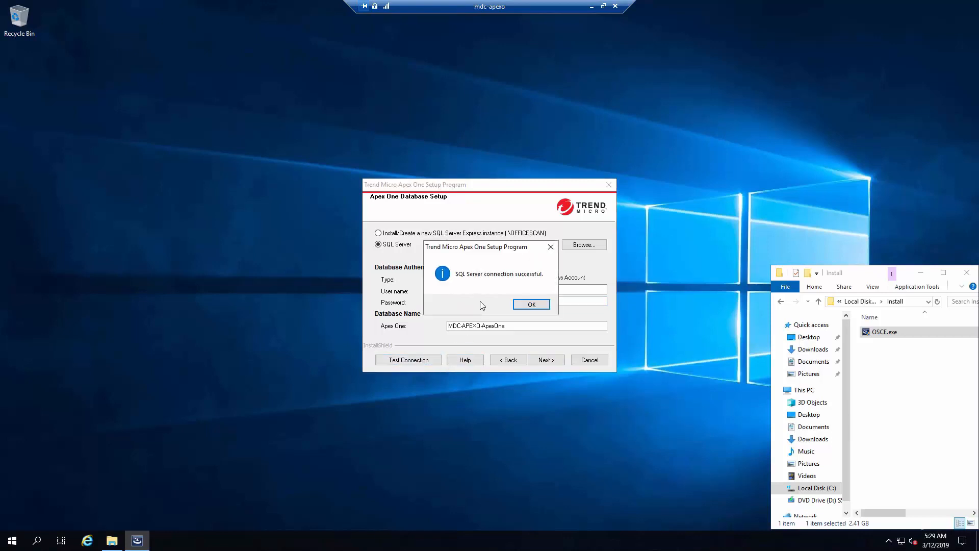
pyautogui.click(531, 304)
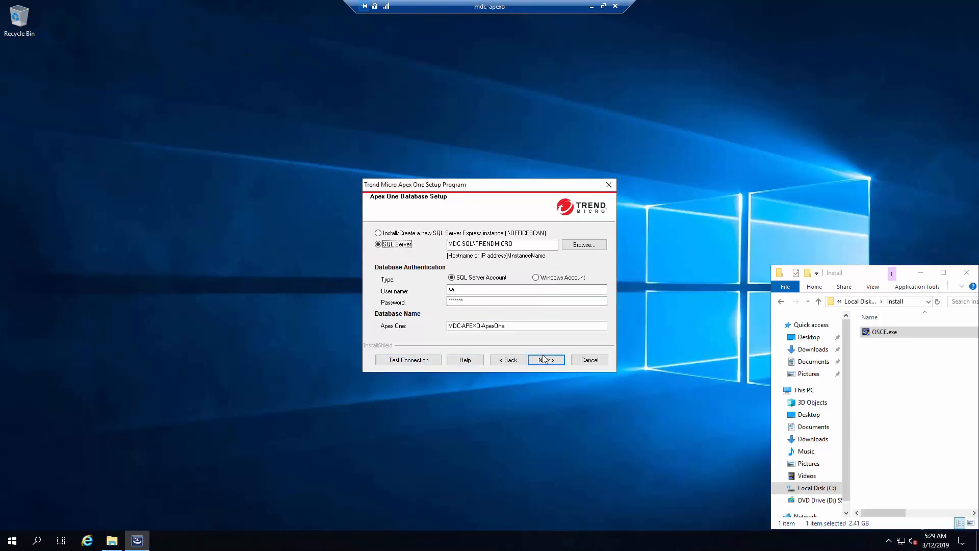
pyautogui.click(546, 360)
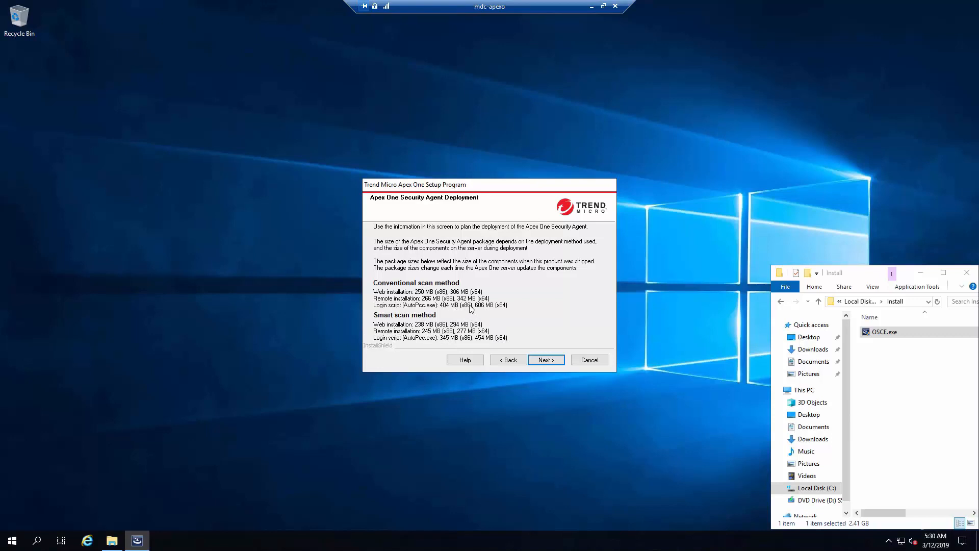
# Continue past the agent package sizes, keeping the integrated Smart Protection Server installed.
pyautogui.click(542, 361)
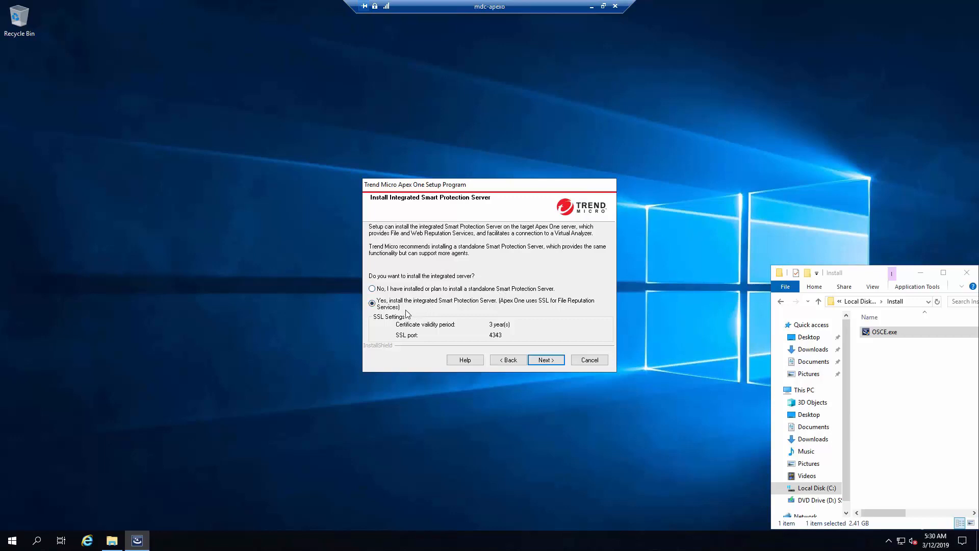
pyautogui.click(543, 357)
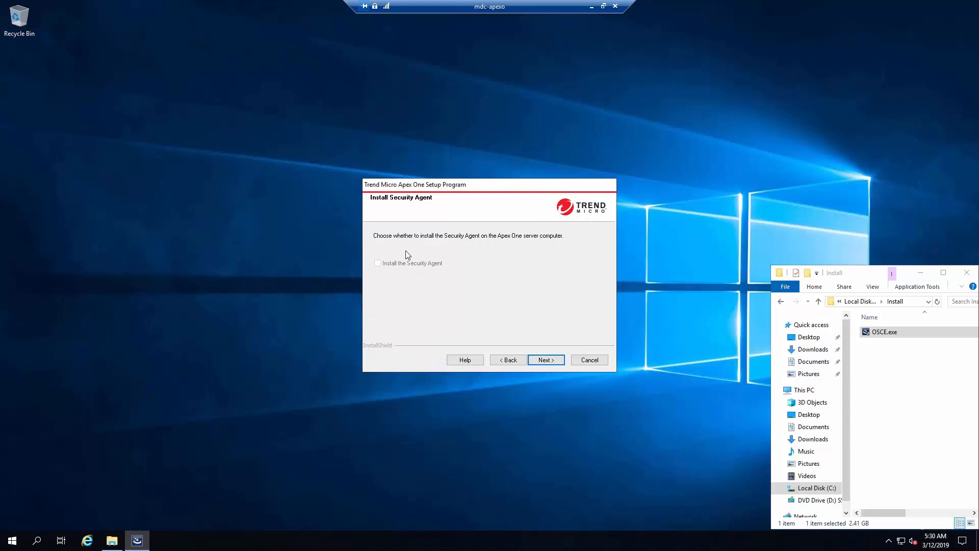
pyautogui.click(888, 542)
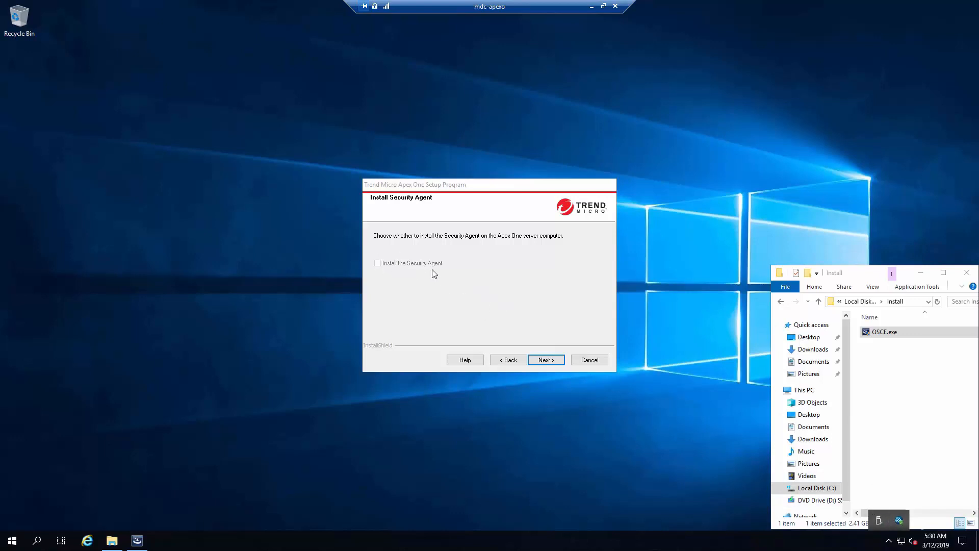
pyautogui.click(553, 359)
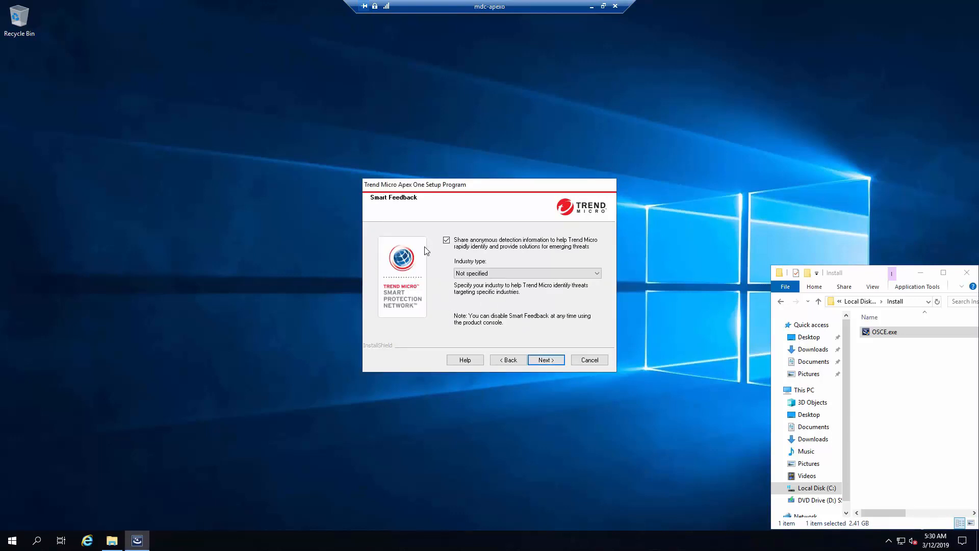
# Set the Smart Feedback industry type to Education.
pyautogui.click(517, 280)
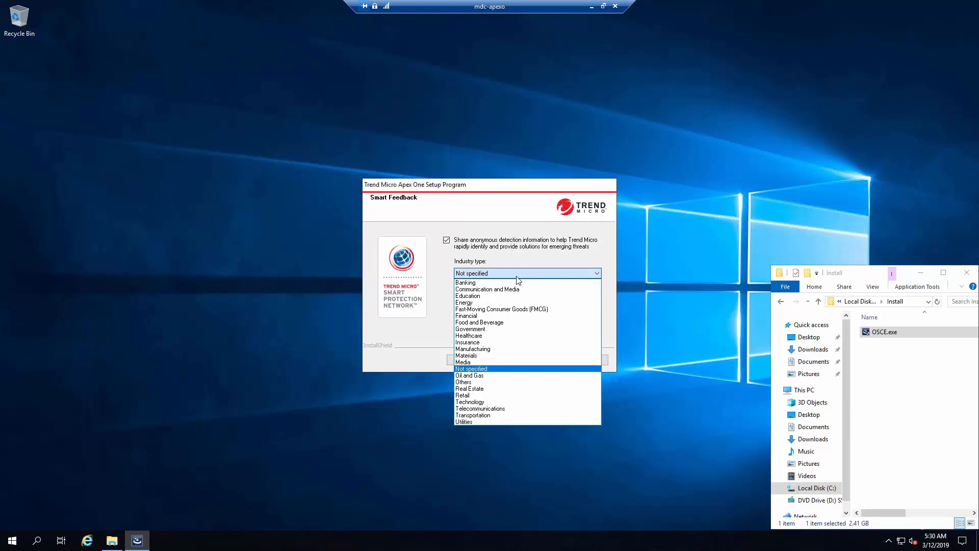
pyautogui.click(479, 298)
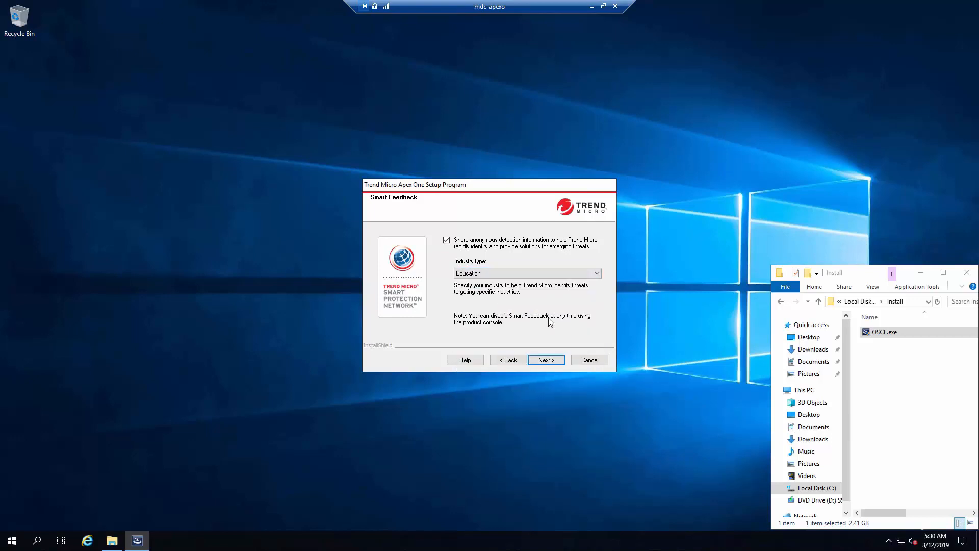
pyautogui.click(542, 360)
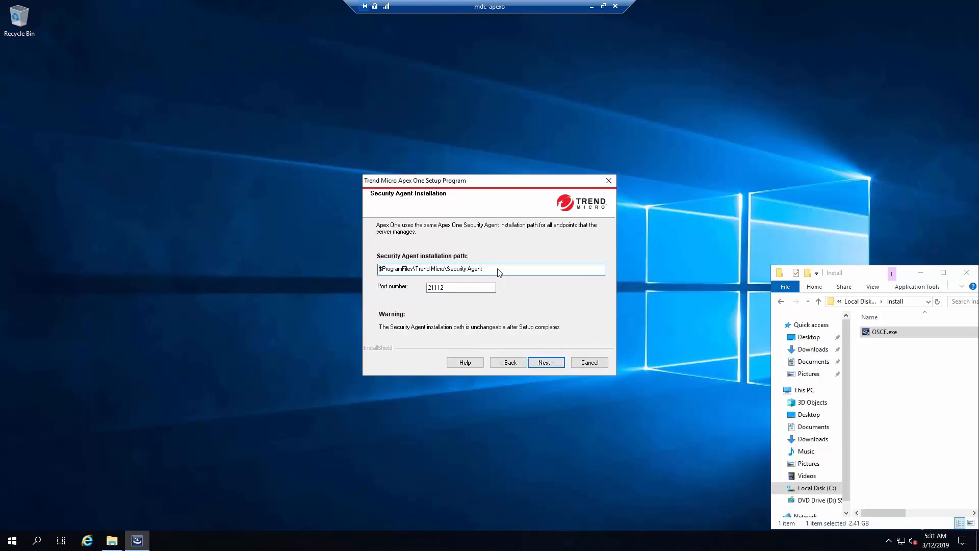
# Change the Security Agent port number from 21112 to 35908, keeping the default install path.
pyautogui.moveTo(500, 269); pyautogui.dragTo(379, 269)
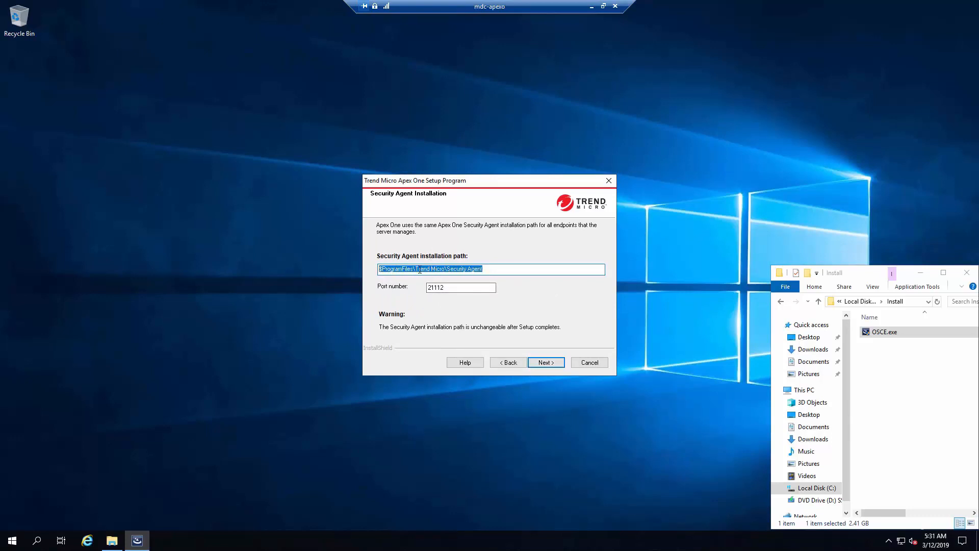
pyautogui.click(416, 269)
pyautogui.moveTo(452, 269); pyautogui.dragTo(504, 270)
pyautogui.click(413, 269)
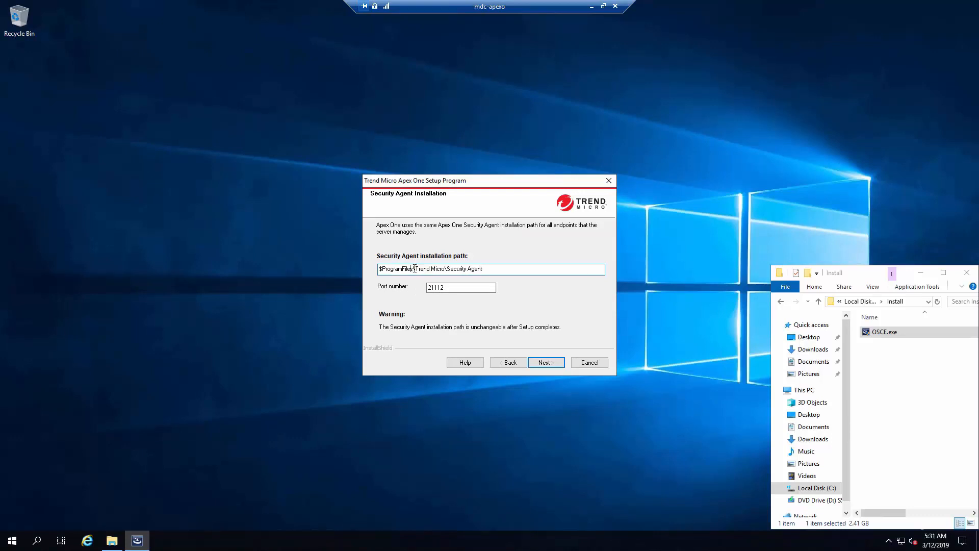
pyautogui.moveTo(411, 268); pyautogui.dragTo(389, 274)
pyautogui.click(446, 289)
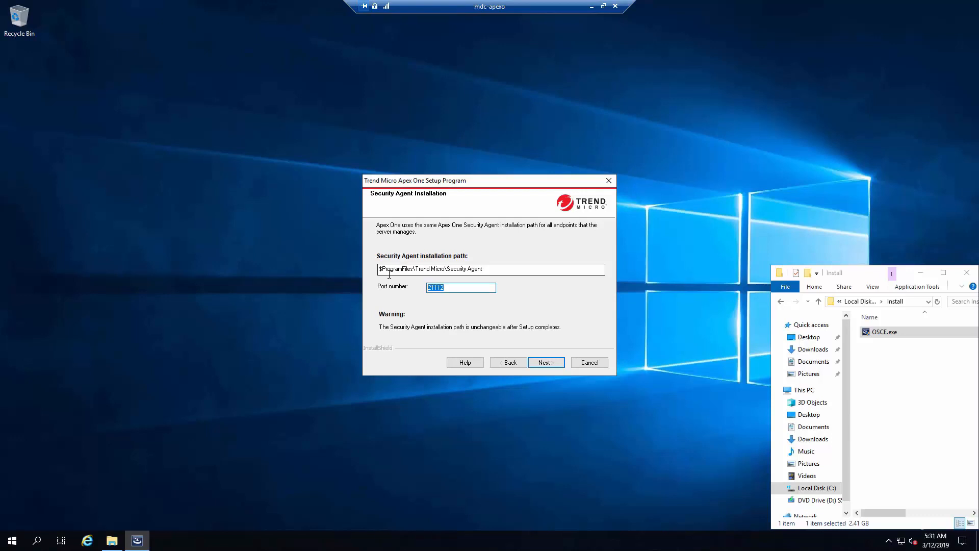
pyautogui.write('35908')
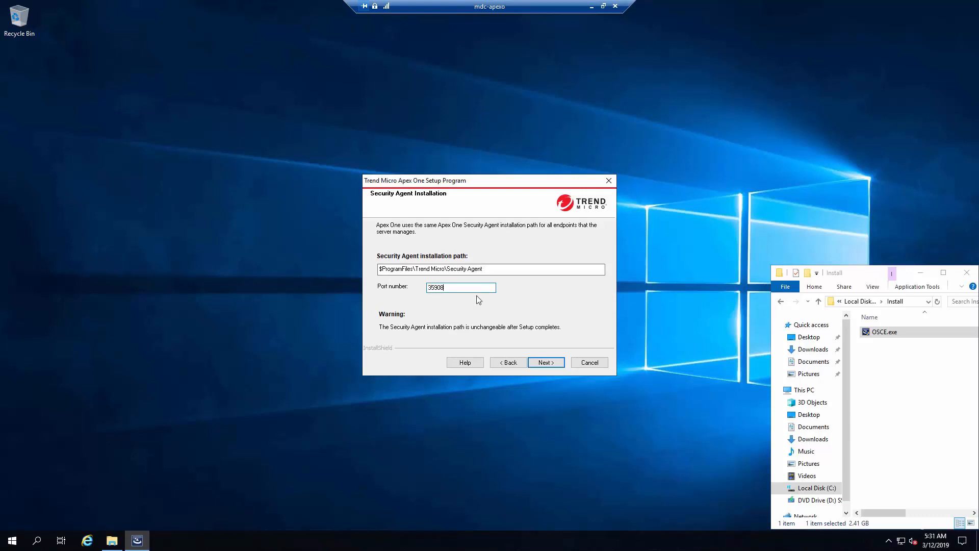
pyautogui.click(536, 363)
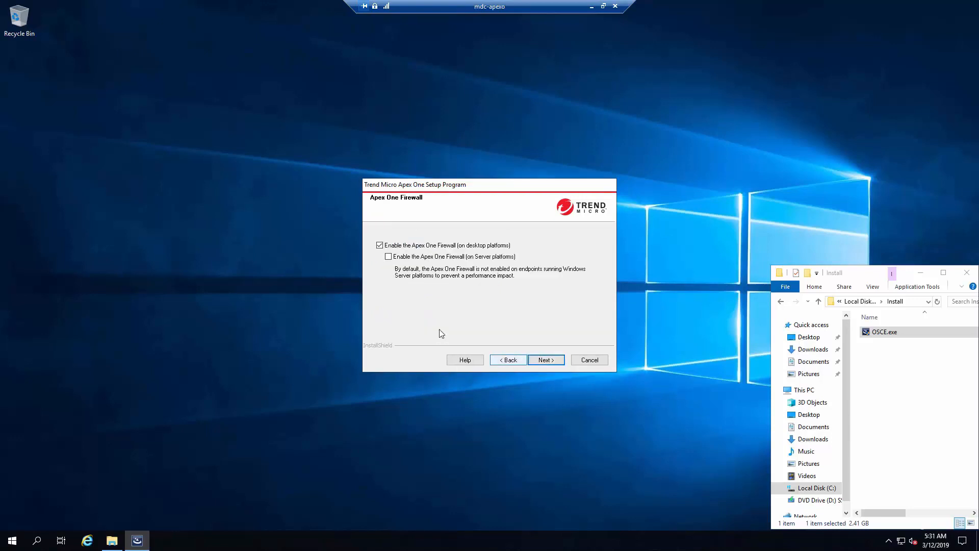
# Leave the desktop firewall enabled and choose not to enable spyware assessment mode.
pyautogui.click(393, 248)
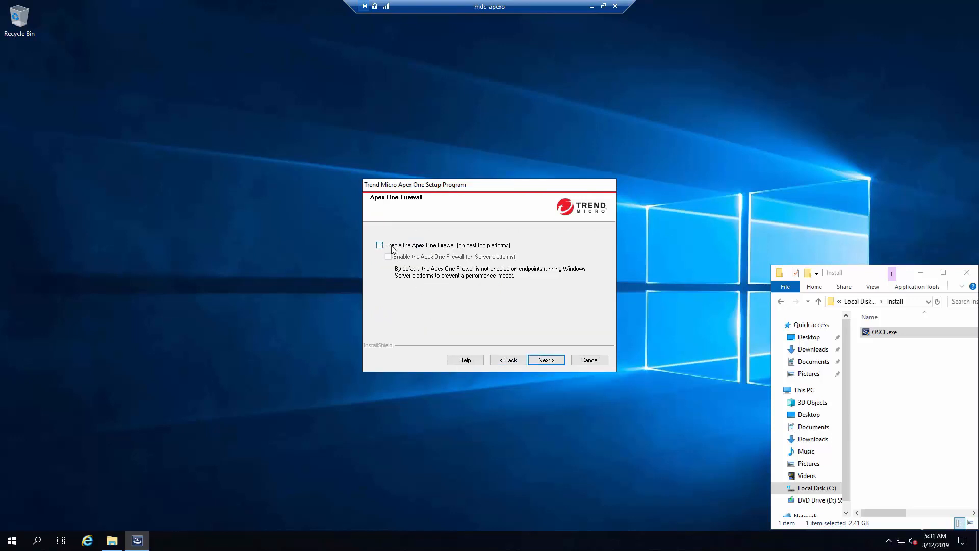
pyautogui.click(393, 247)
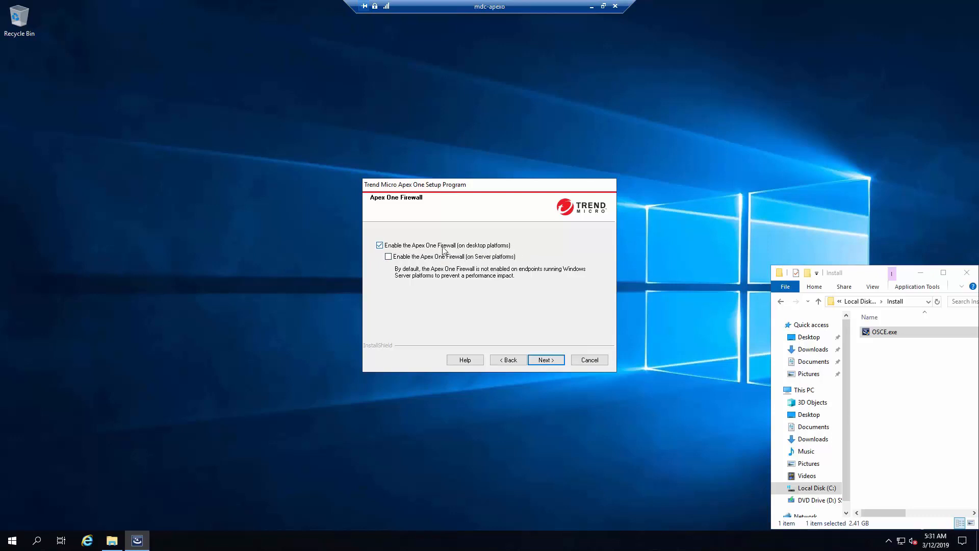
pyautogui.click(547, 360)
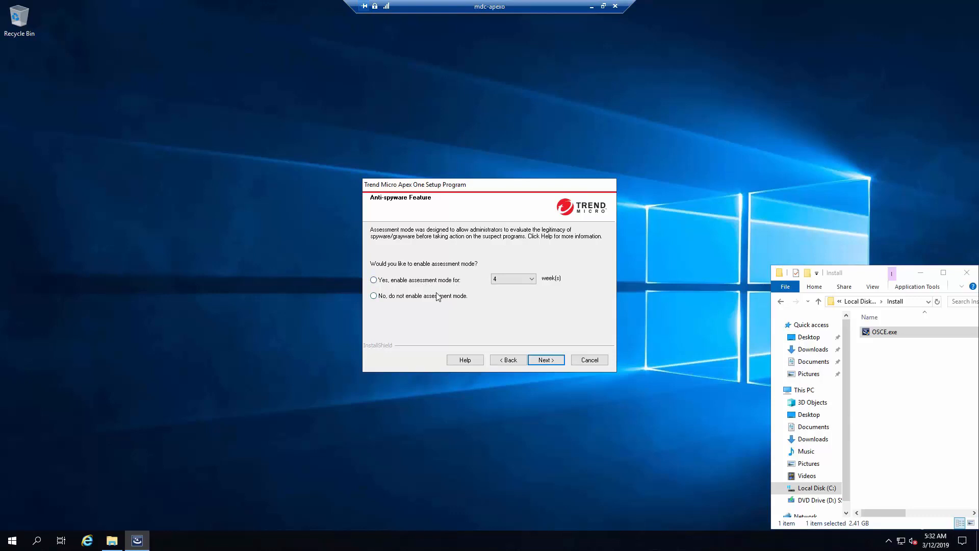
pyautogui.click(437, 297)
pyautogui.click(543, 362)
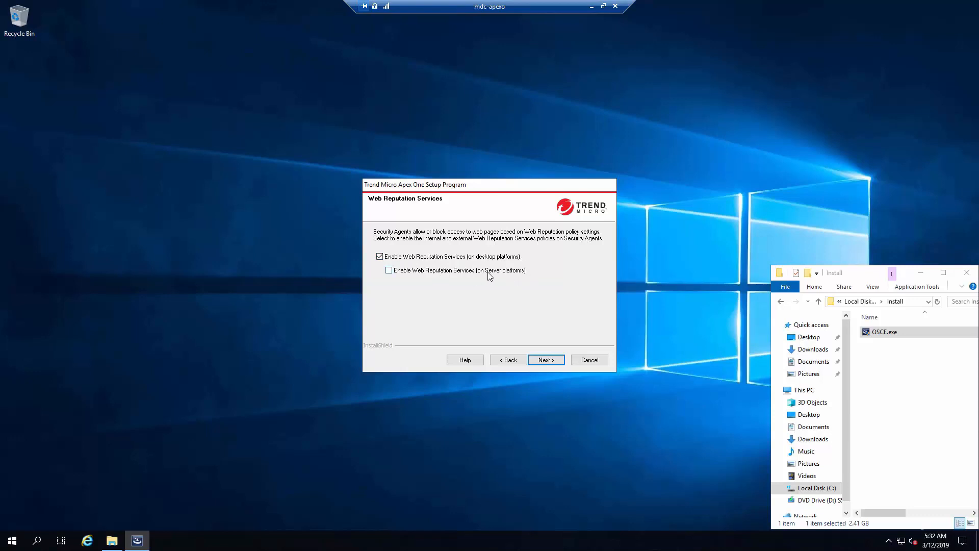
# Choose to generate a new authentication certificate, entering and confirming its backup password.
pyautogui.click(543, 361)
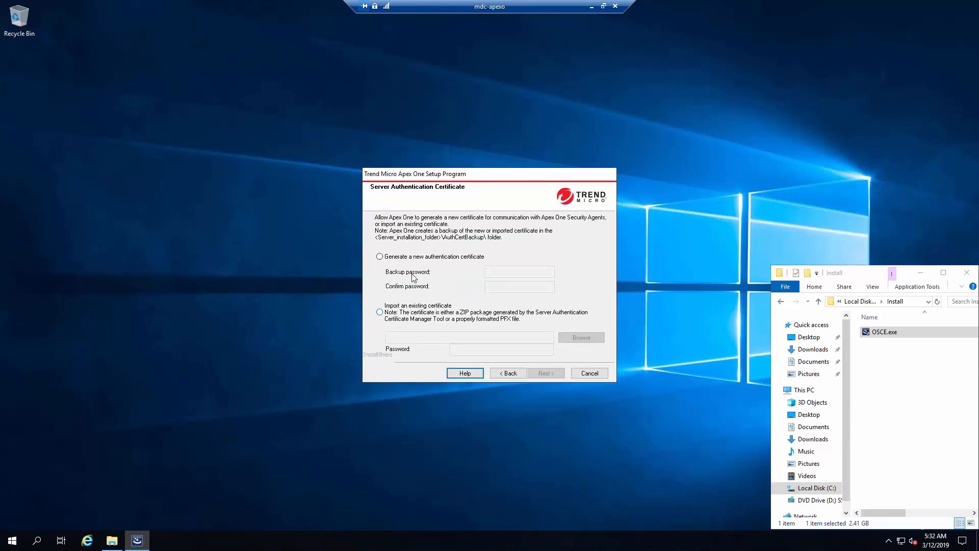
pyautogui.click(403, 257)
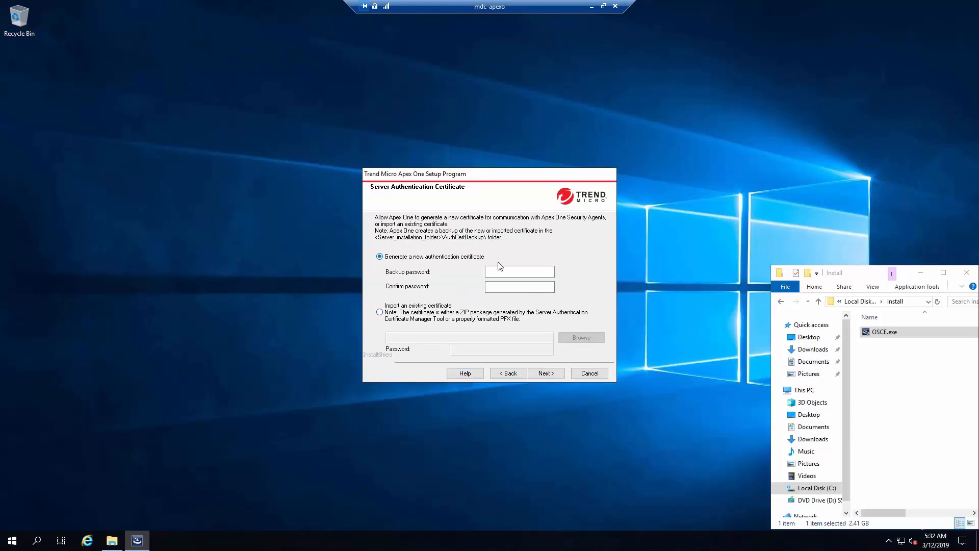
pyautogui.click(512, 271)
pyautogui.write('****')
pyautogui.press('Tab')
pyautogui.write('***')
# Enter and confirm the web console and agent uninstall passwords, accepting the same password for both.
pyautogui.click(546, 375)
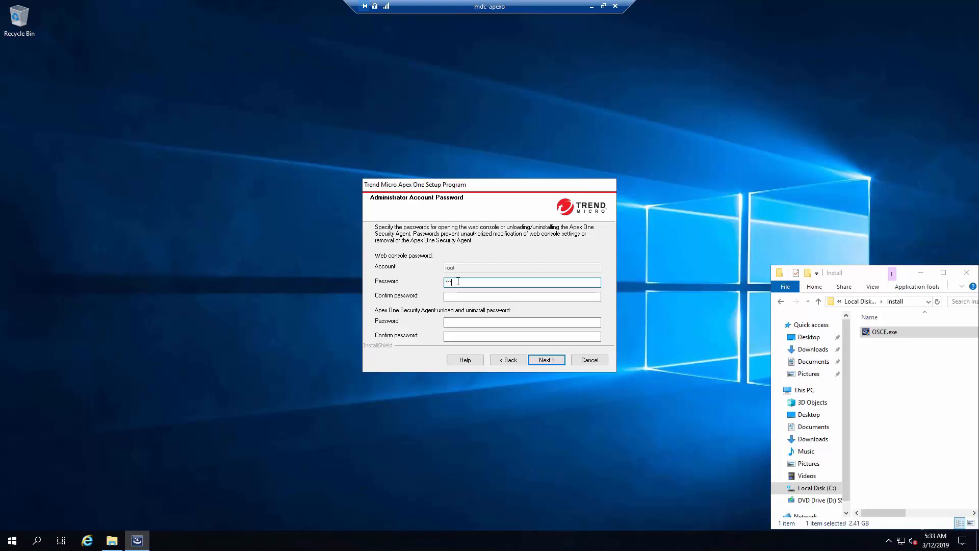
pyautogui.press('Tab')
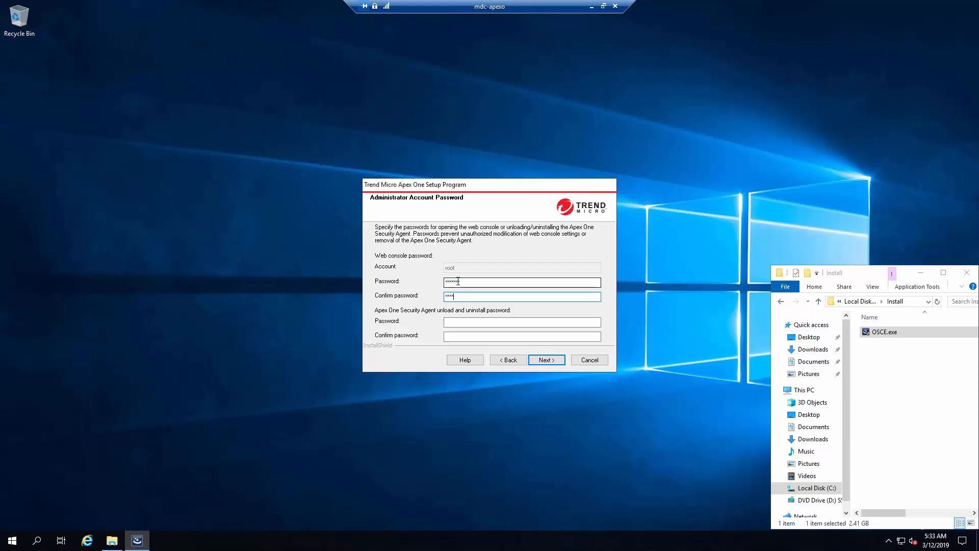
pyautogui.press('Tab')
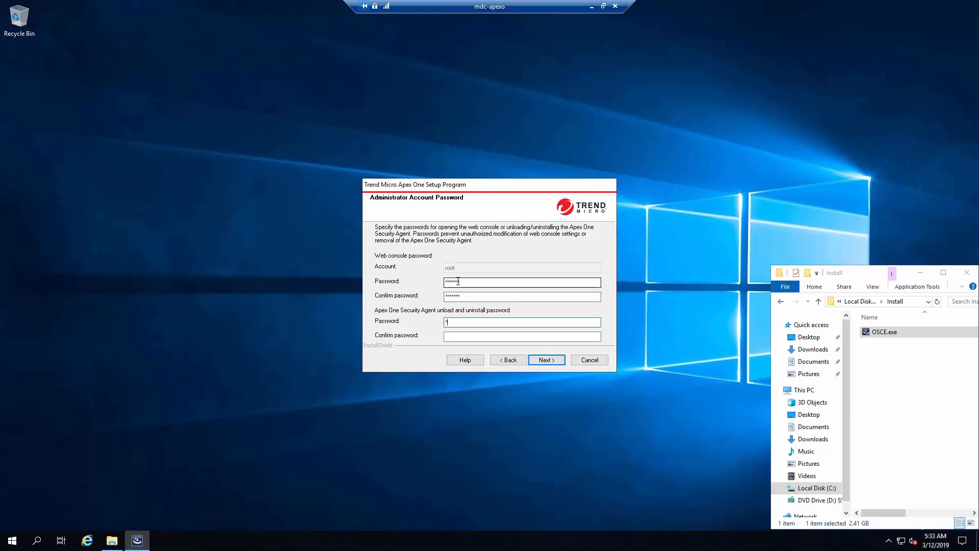
pyautogui.write('********')
pyautogui.press('Tab')
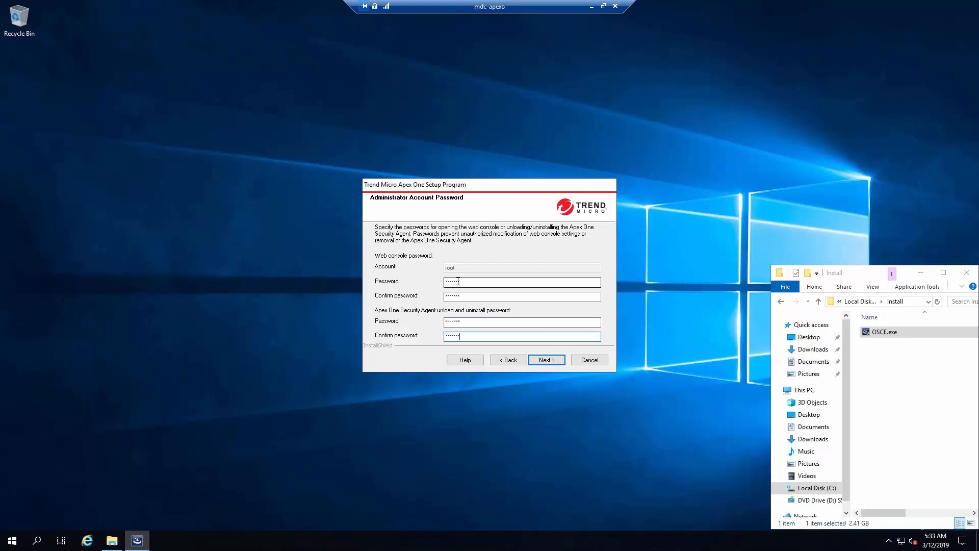
pyautogui.click(475, 324)
pyautogui.moveTo(476, 324); pyautogui.dragTo(443, 337)
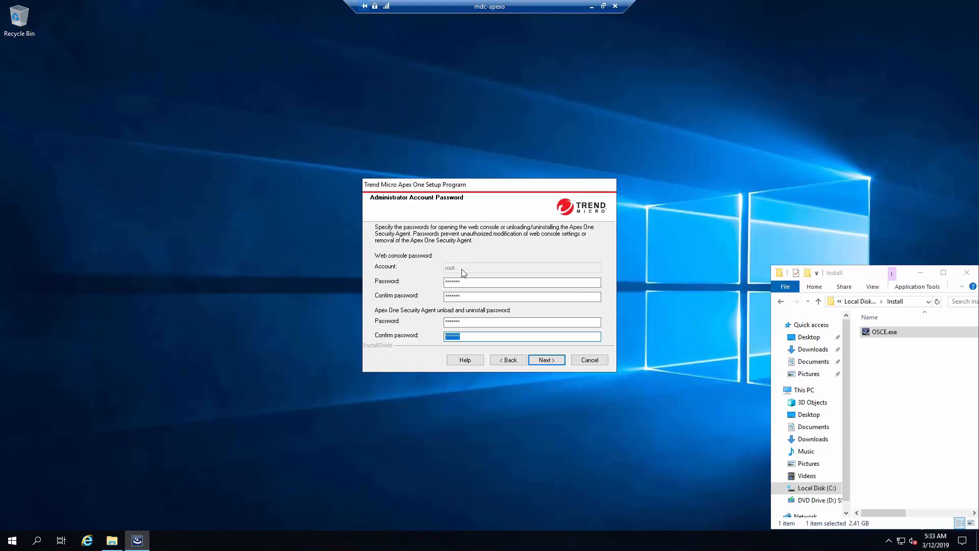
pyautogui.click(547, 361)
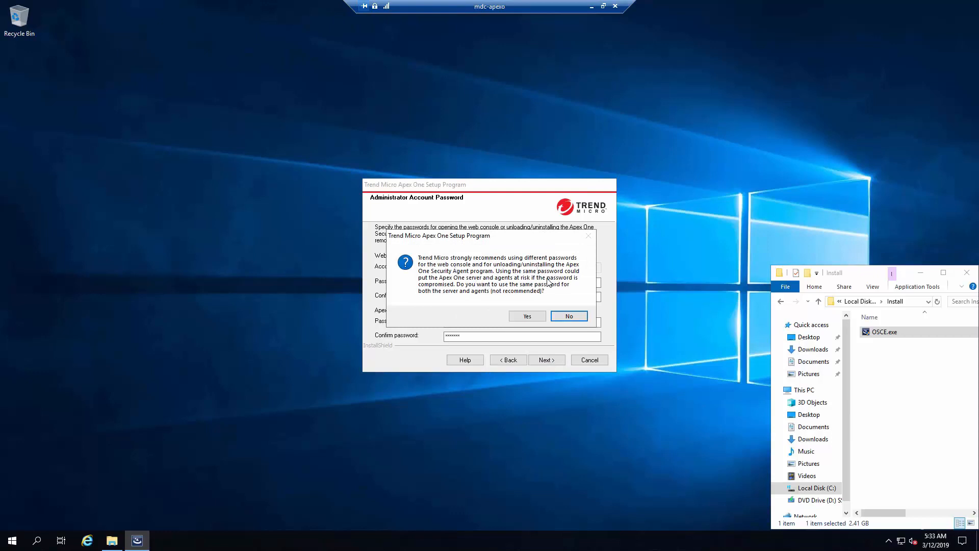
pyautogui.click(527, 316)
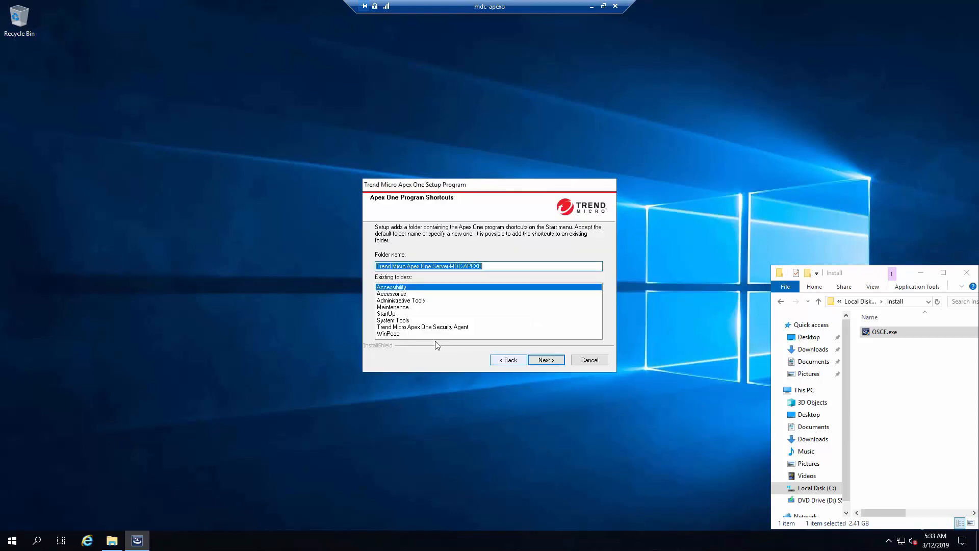
# Shorten the shortcut folder name to 'Trend Micro Apex One Server' by removing the server name.
pyautogui.moveTo(450, 270); pyautogui.dragTo(536, 268)
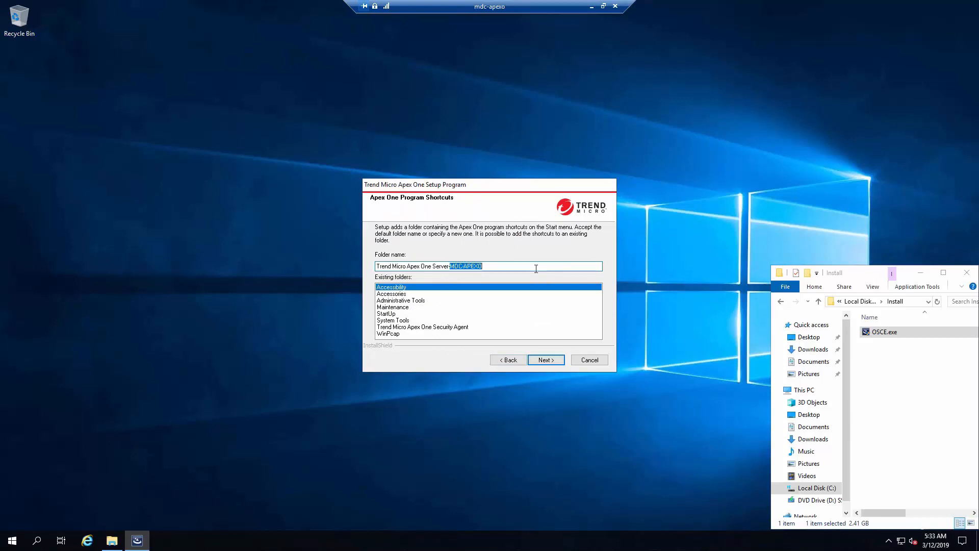
pyautogui.press('BackSpace')
pyautogui.click(543, 361)
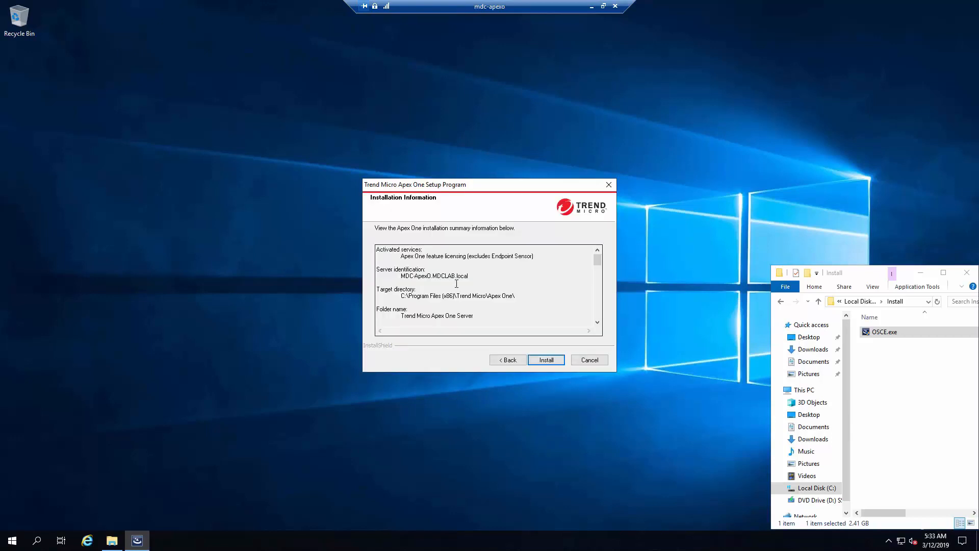
# Review the installation summary and start installing Apex One.
pyautogui.scroll(-10, 456, 279)
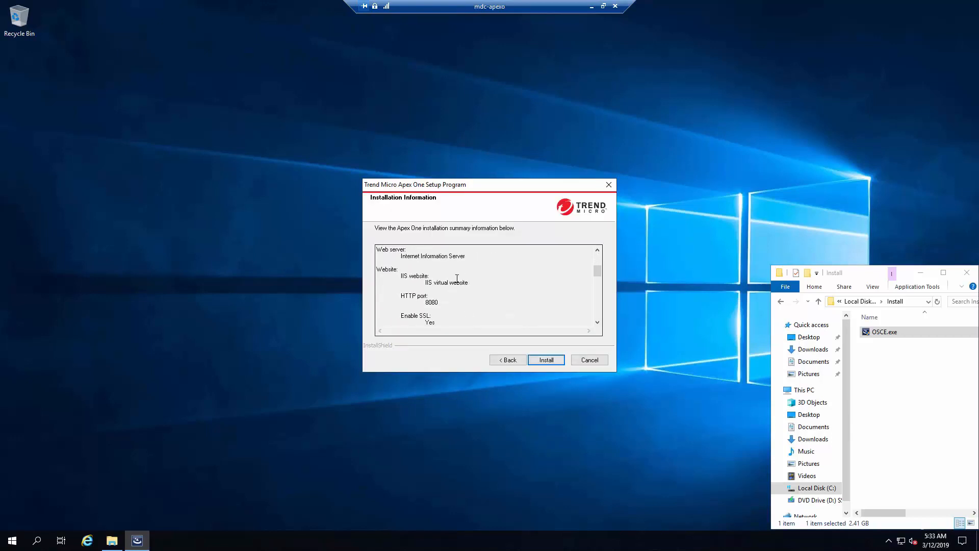
pyautogui.scroll(-2, 456, 279)
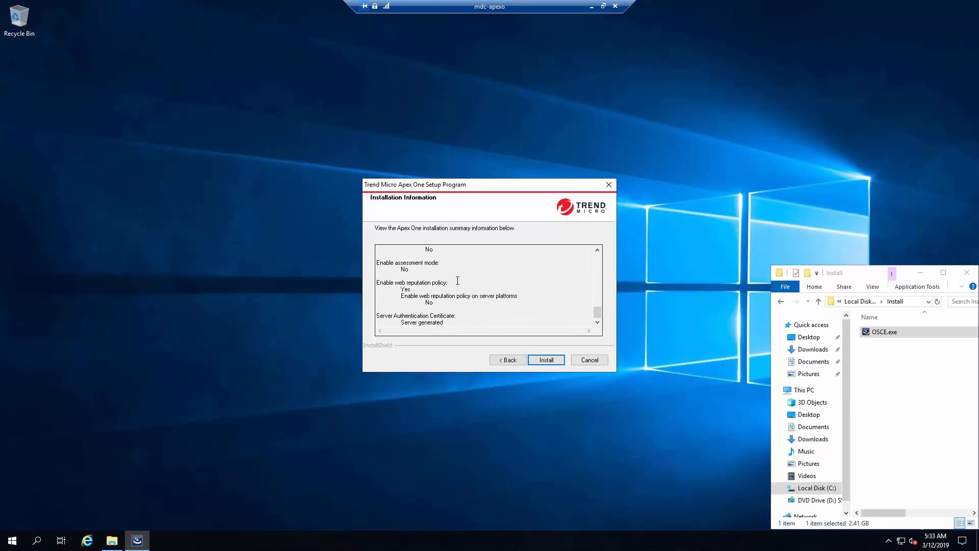
pyautogui.scroll(12, 455, 282)
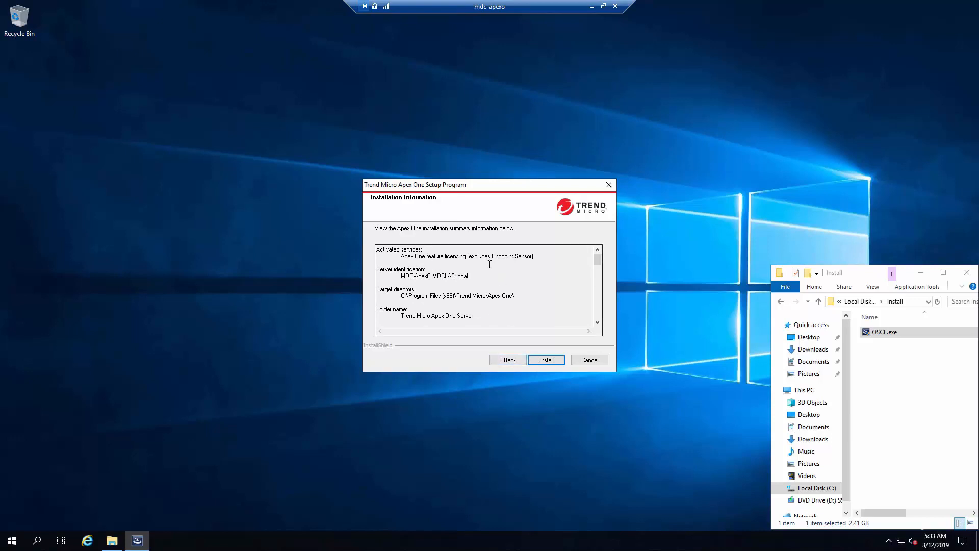
pyautogui.scroll(-4, 487, 289)
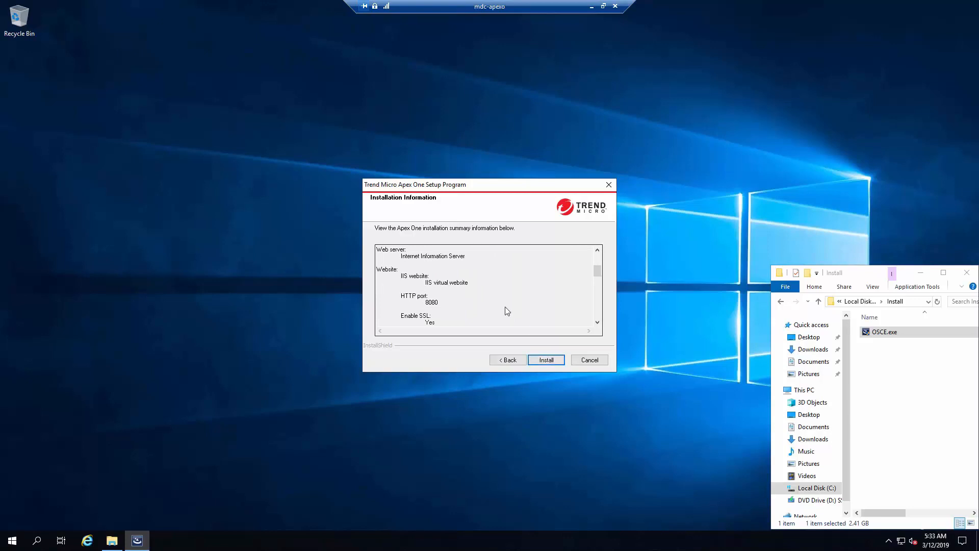
pyautogui.click(556, 360)
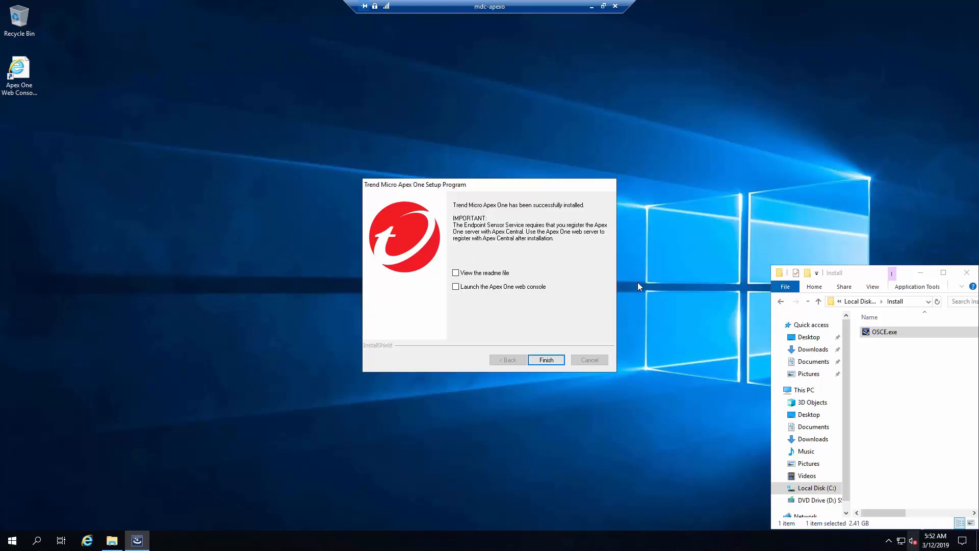
# Enable 'Launch the Apex One web console' and finish the setup wizard.
pyautogui.click(536, 289)
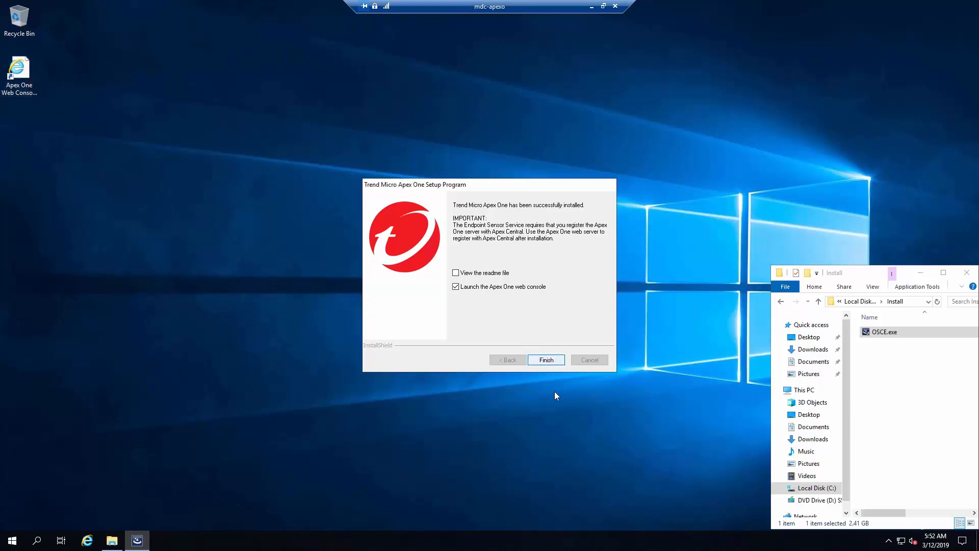
pyautogui.press('Return')
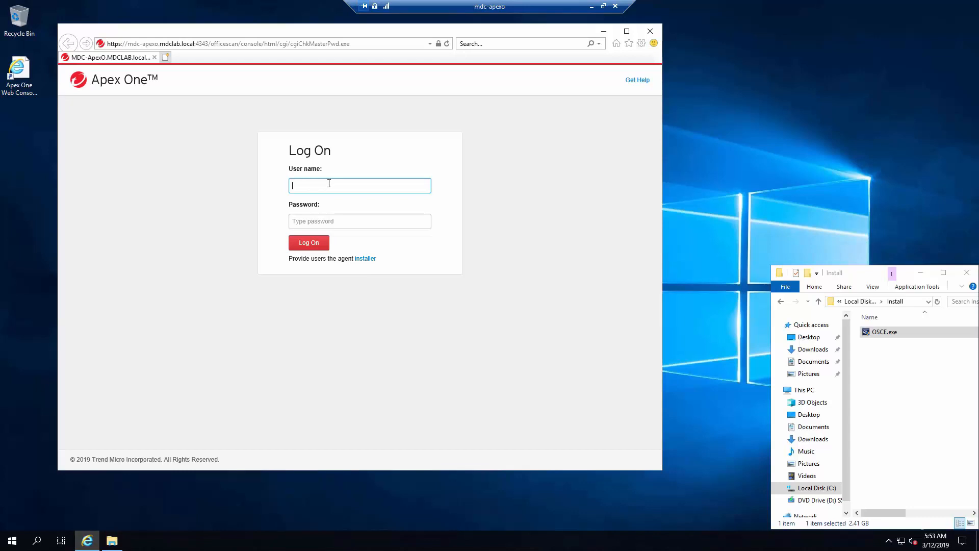
# Log in with the administrator user name and password, then centre the browser window.
pyautogui.write('root')
pyautogui.press('Tab')
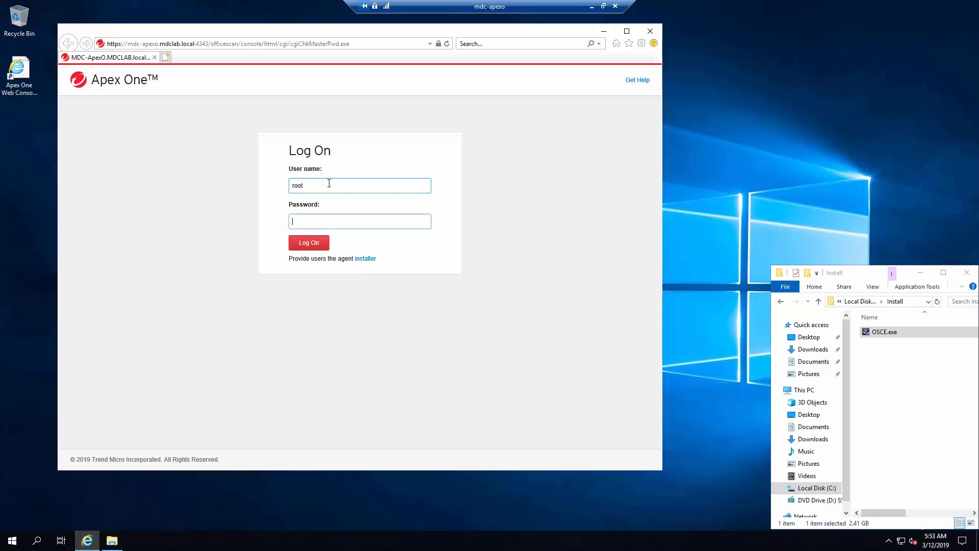
pyautogui.write('********')
pyautogui.press('Return')
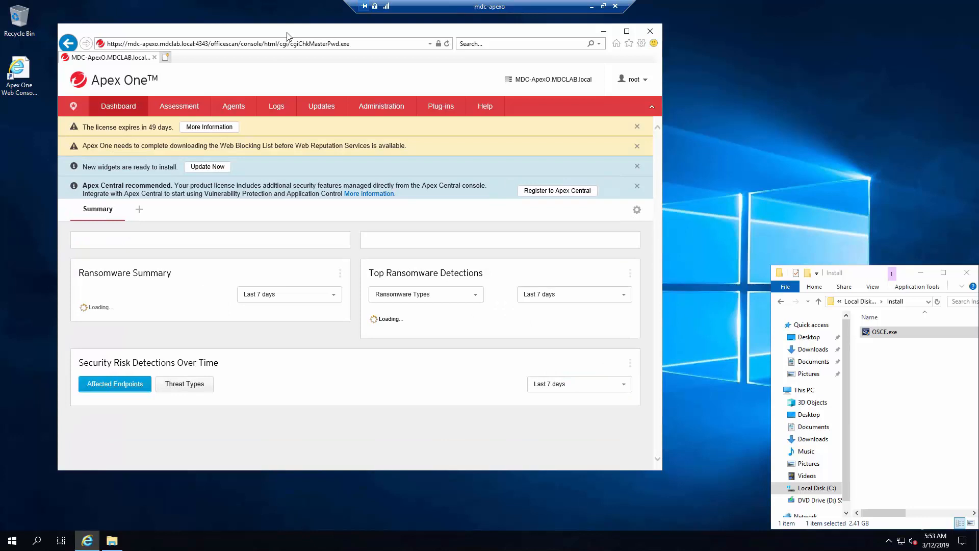
pyautogui.moveTo(287, 36); pyautogui.dragTo(366, 57)
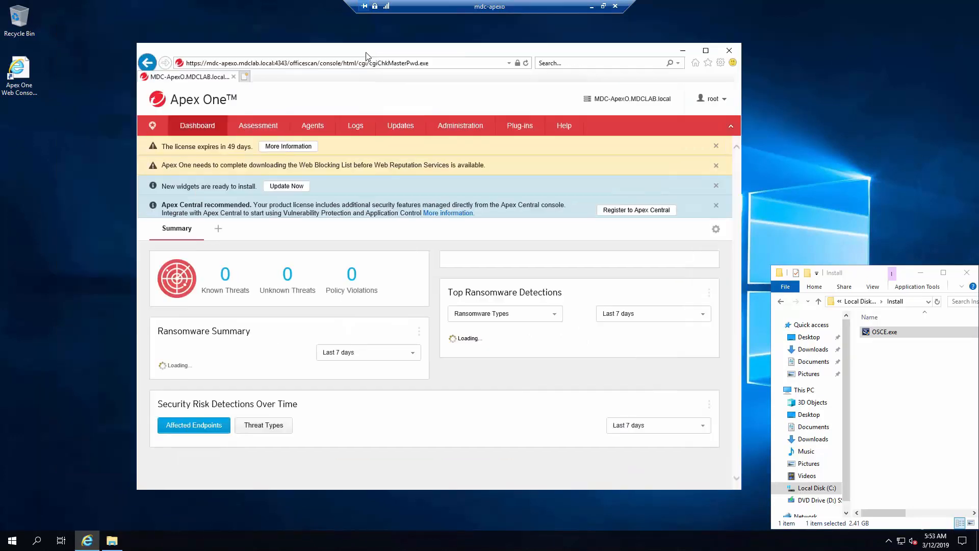